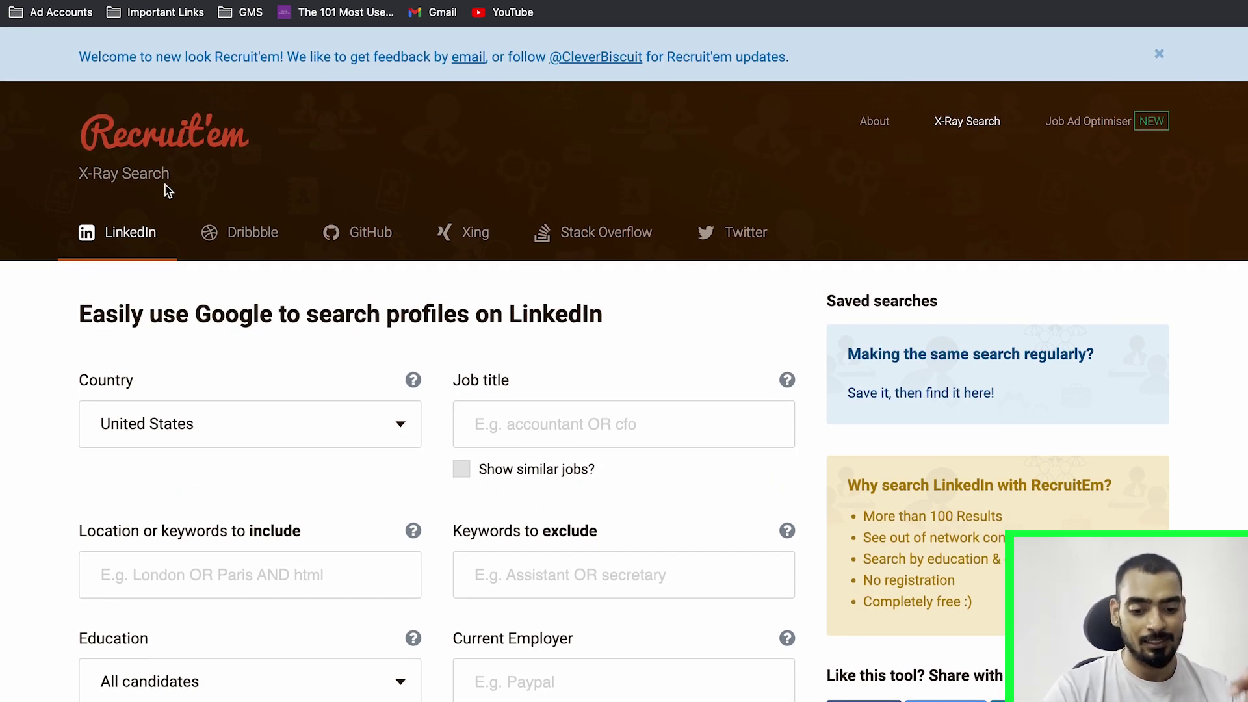
# Enter Dentist as the job title in Recruit'em's LinkedIn search form.
pyautogui.scroll(-3, 206, 380)
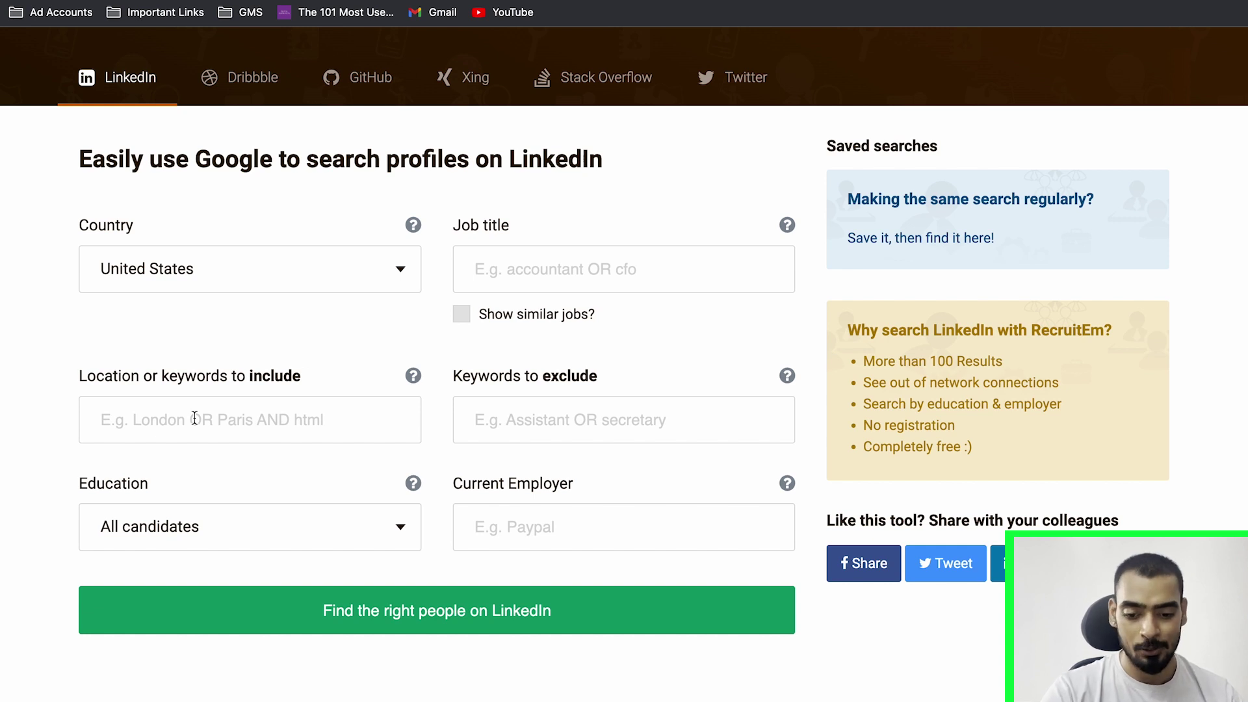
pyautogui.scroll(1, 195, 419)
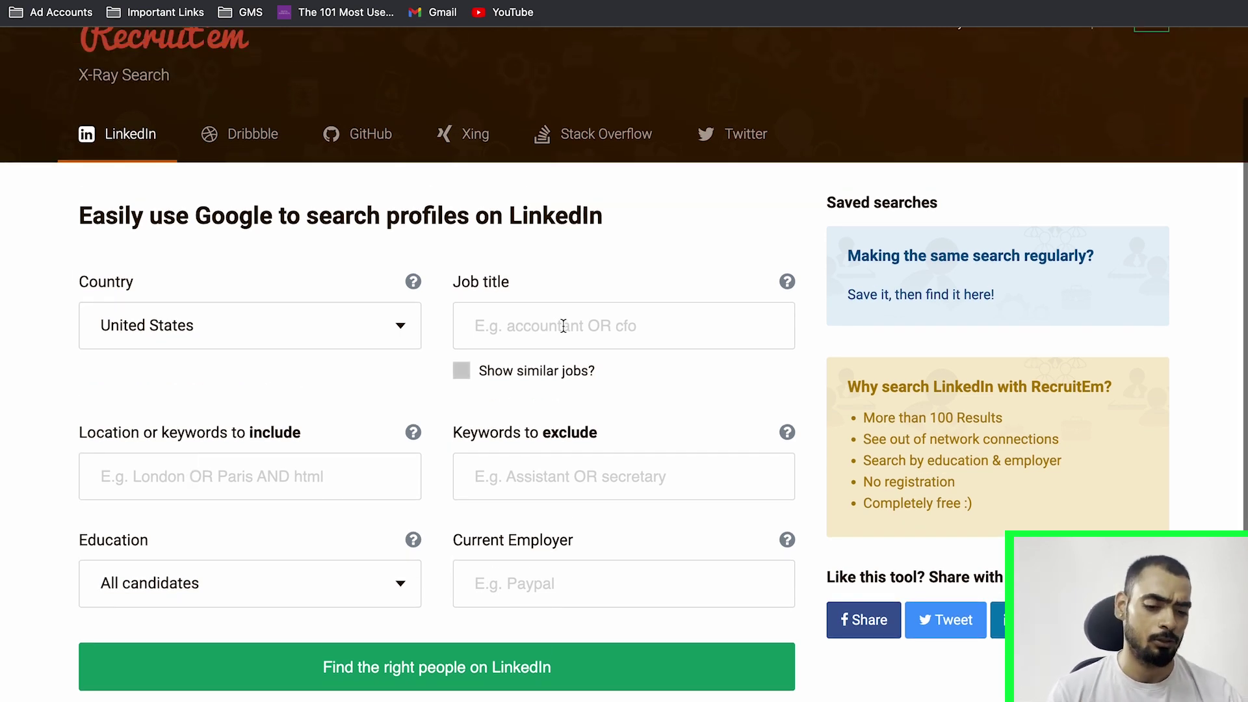
pyautogui.click(513, 331)
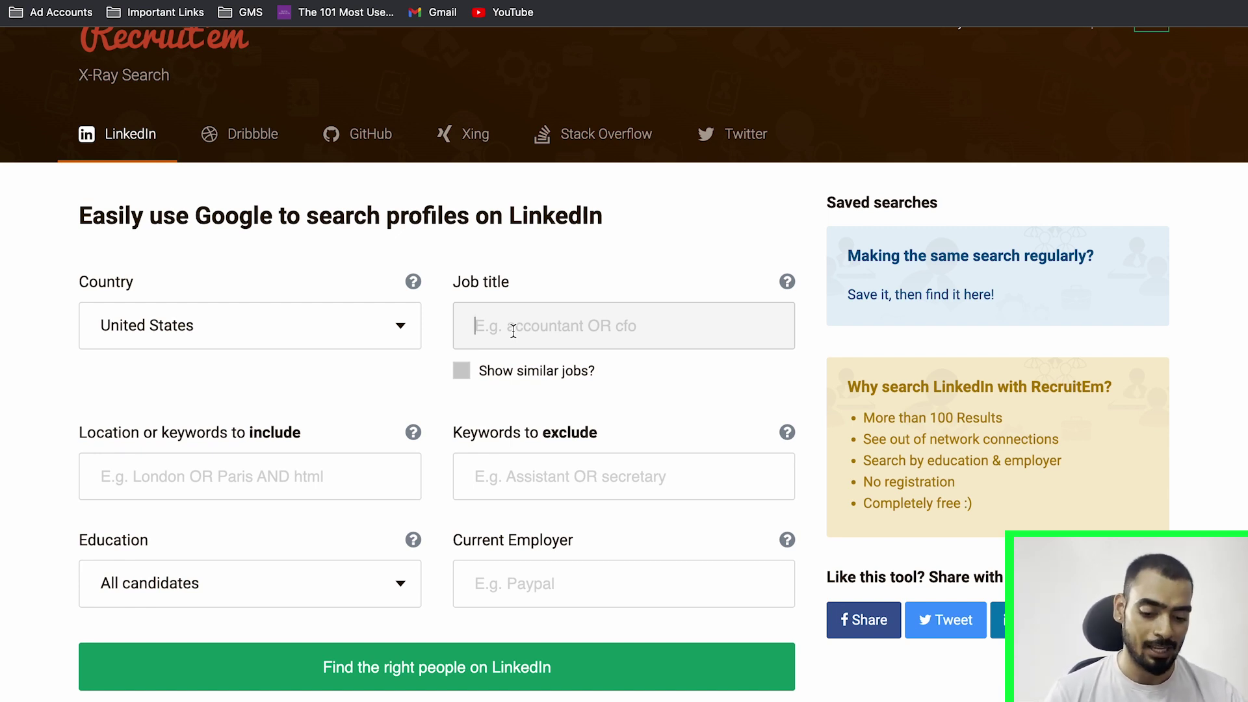
pyautogui.write('Dentist')
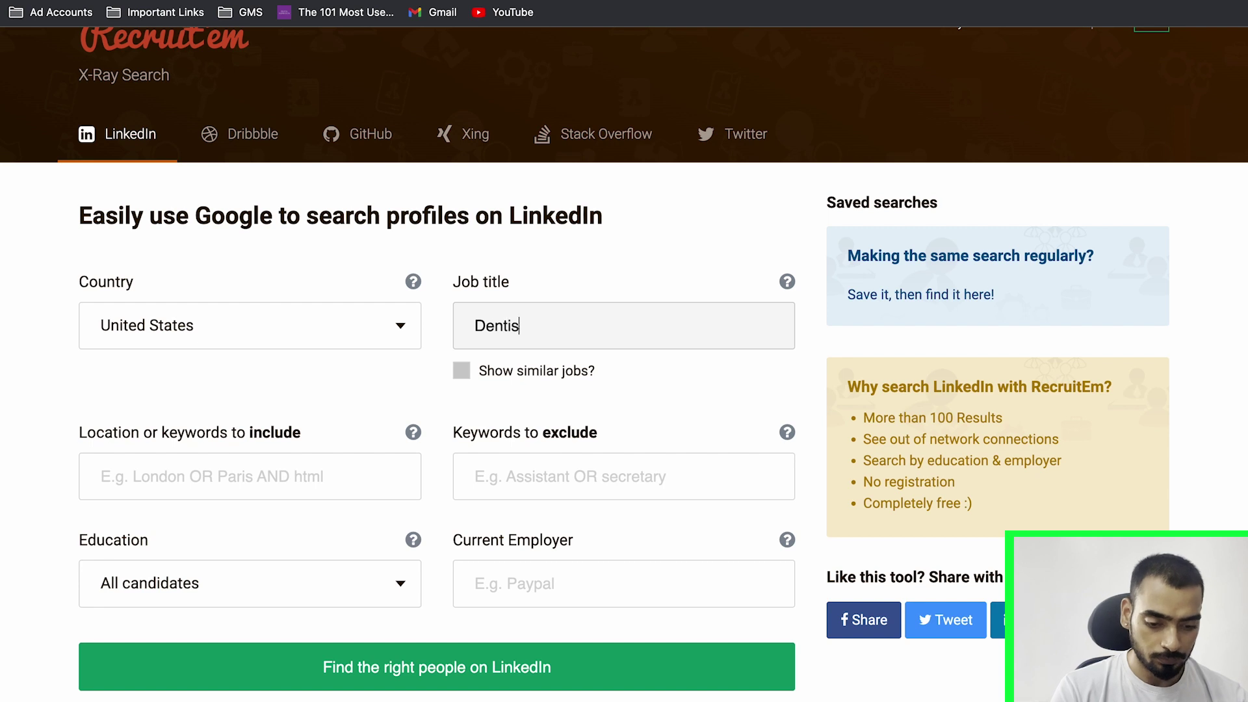
pyautogui.click(524, 367)
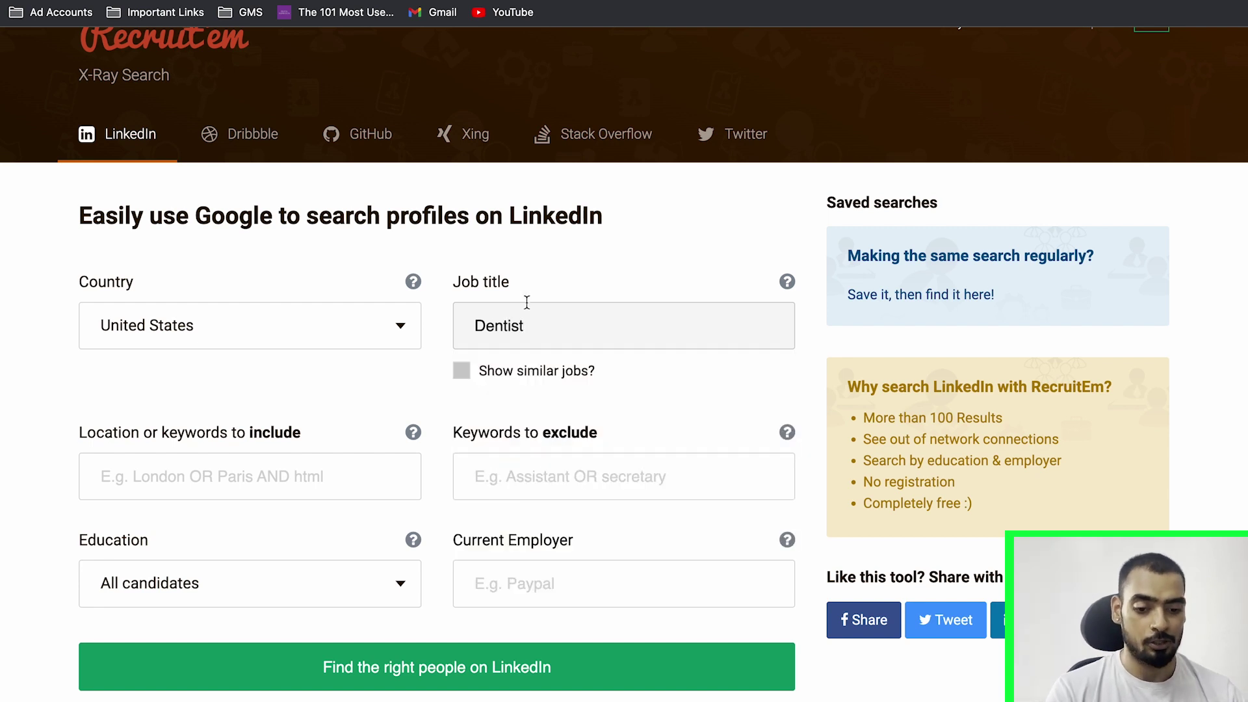
pyautogui.write('s')
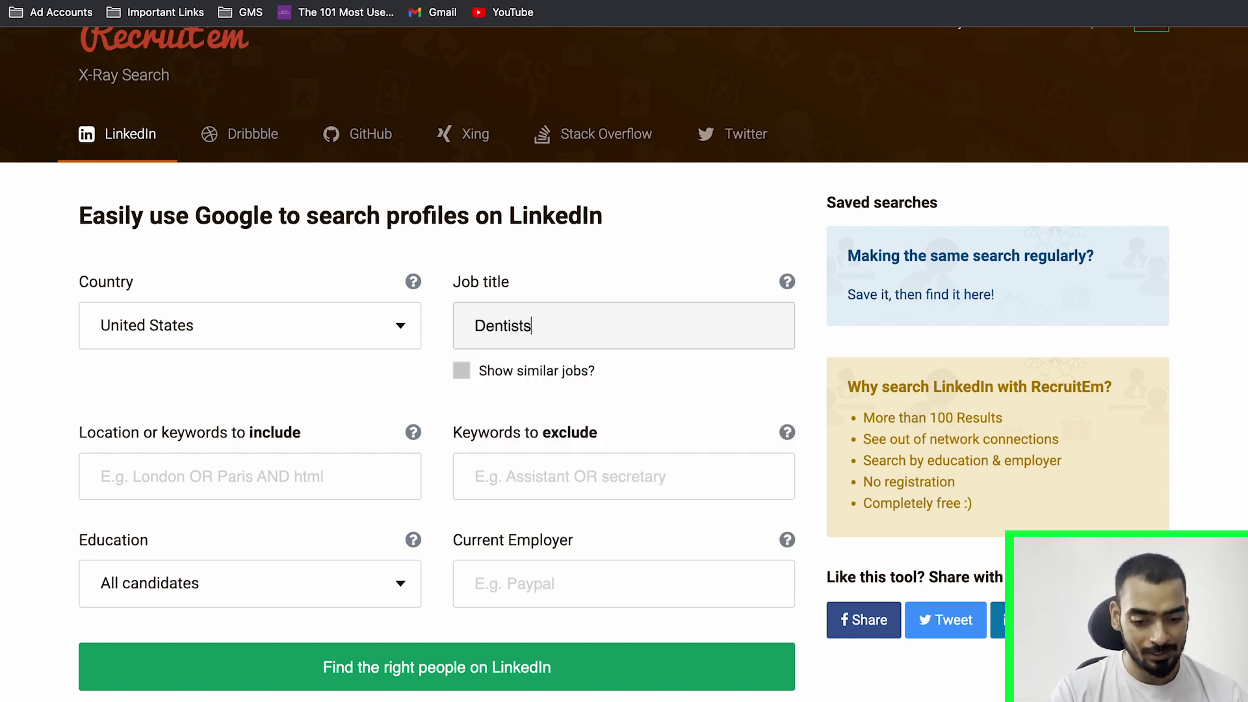
pyautogui.press('BackSpace')
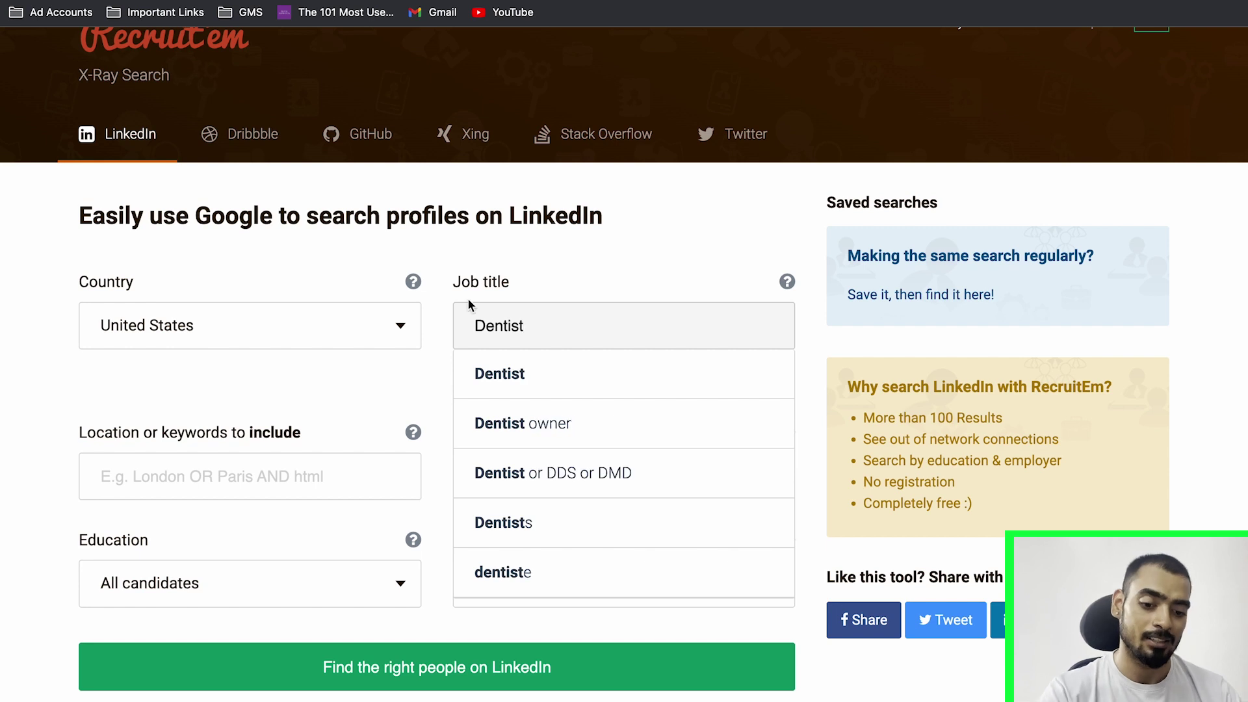
pyautogui.click(408, 374)
# Review the remaining search fields and generate the Google search query for Dentist.
pyautogui.click(220, 483)
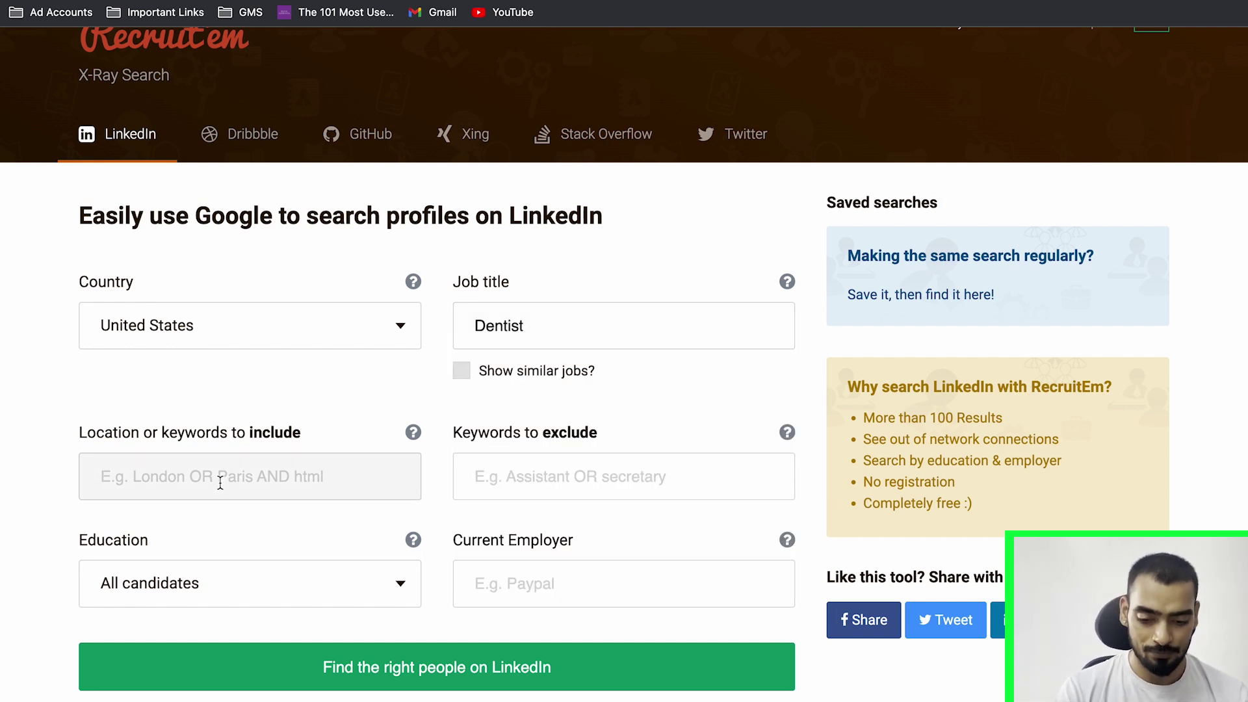
pyautogui.scroll(-1, 173, 435)
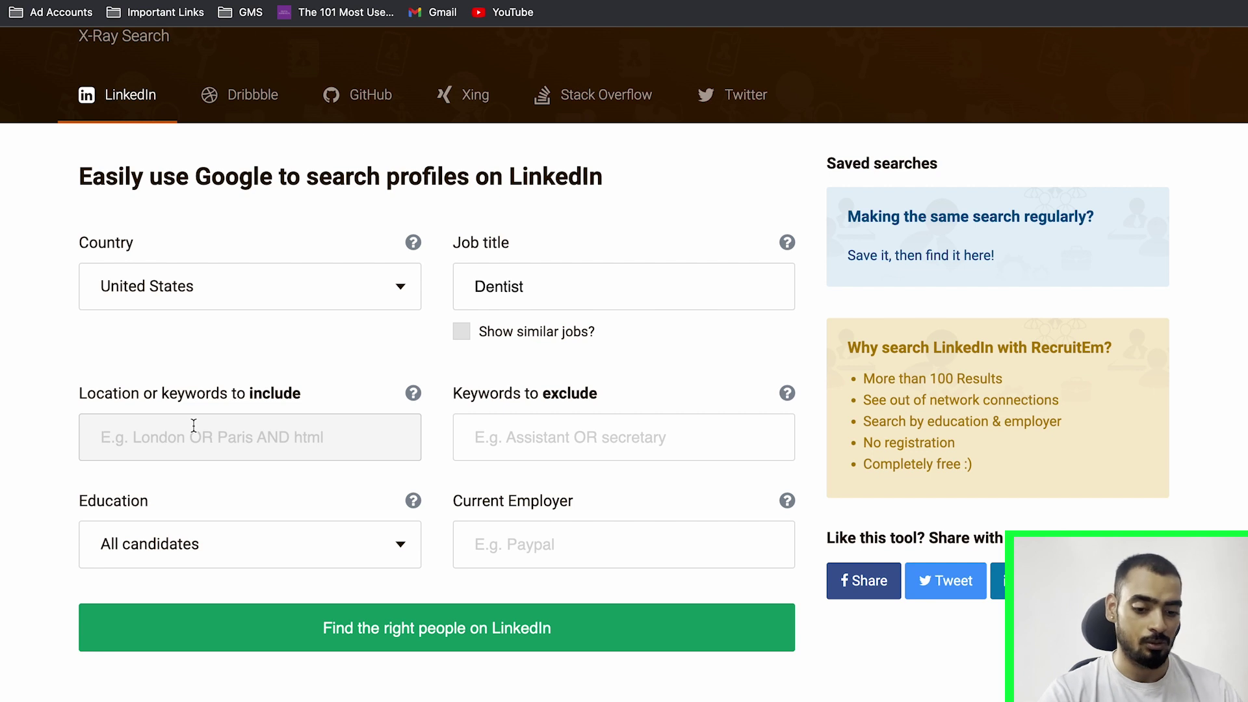
pyautogui.scroll(-1, 359, 474)
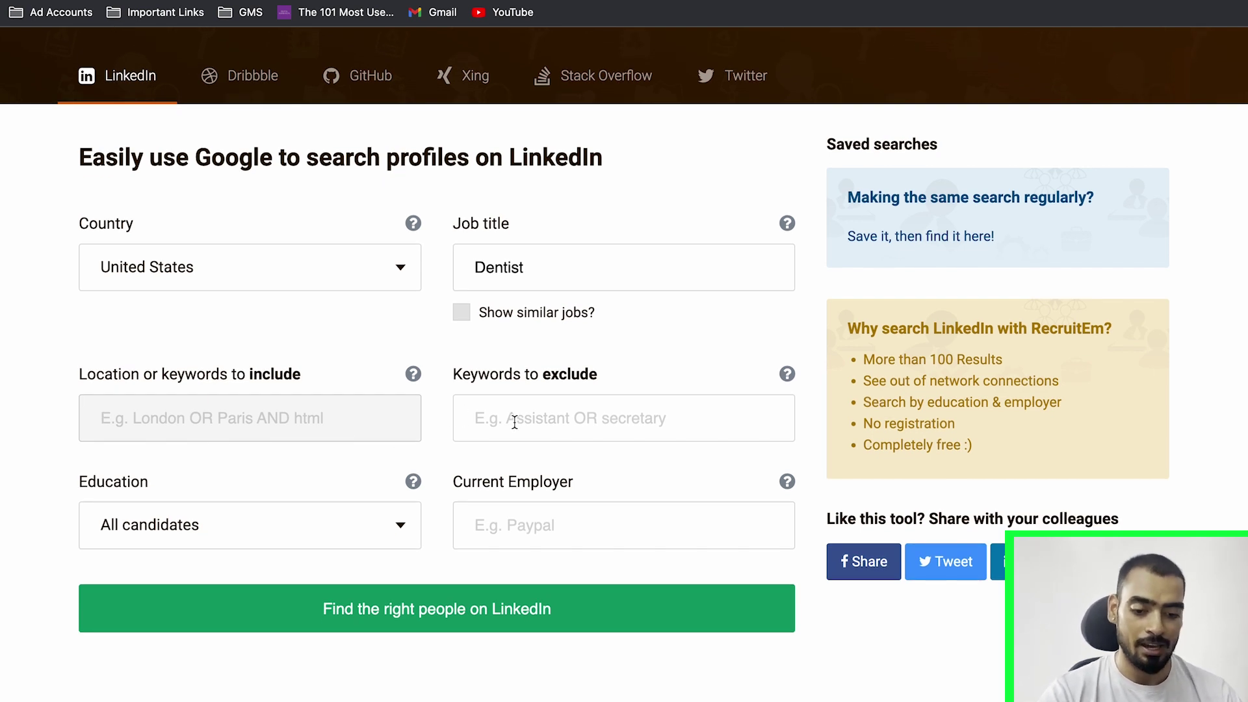
pyautogui.scroll(-1, 404, 457)
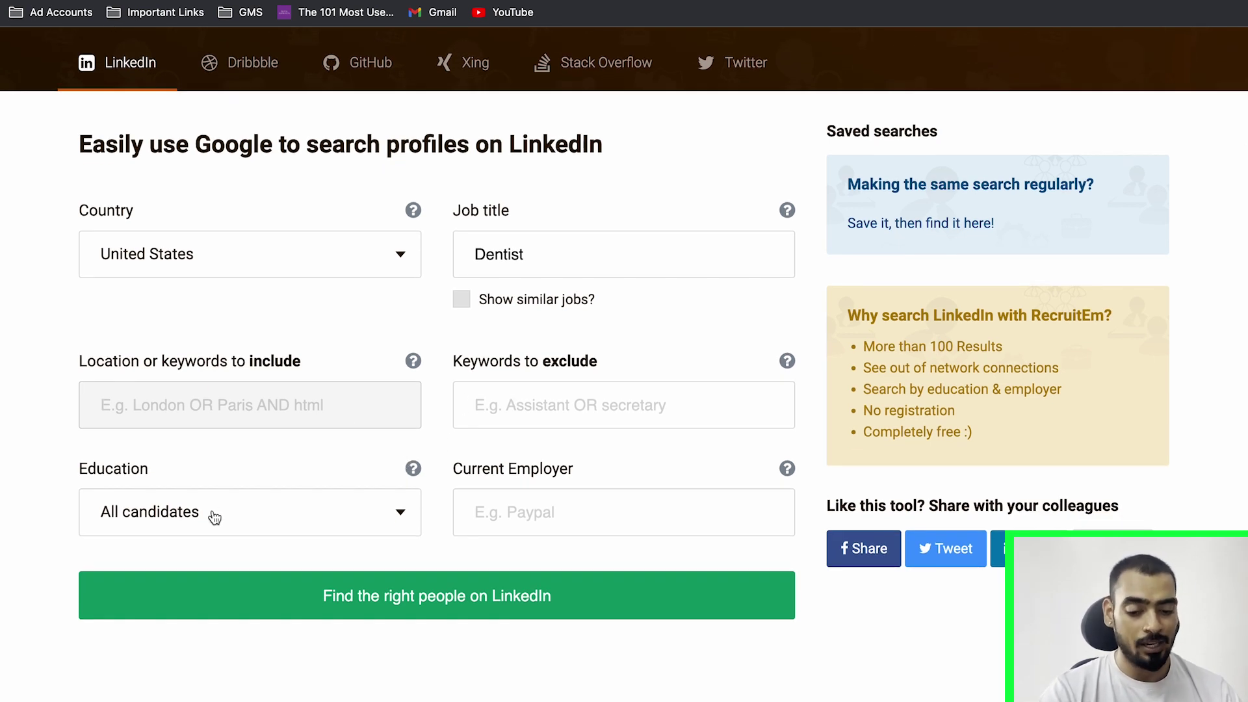
pyautogui.click(498, 516)
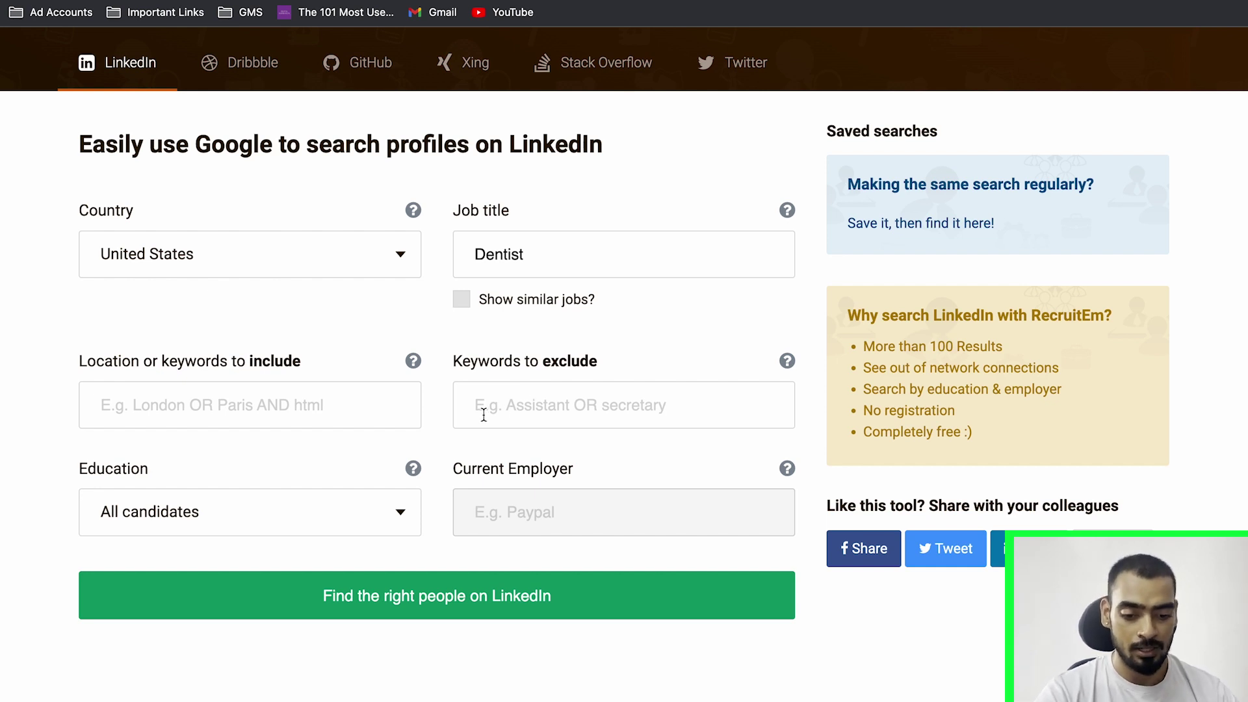
pyautogui.scroll(1, 481, 413)
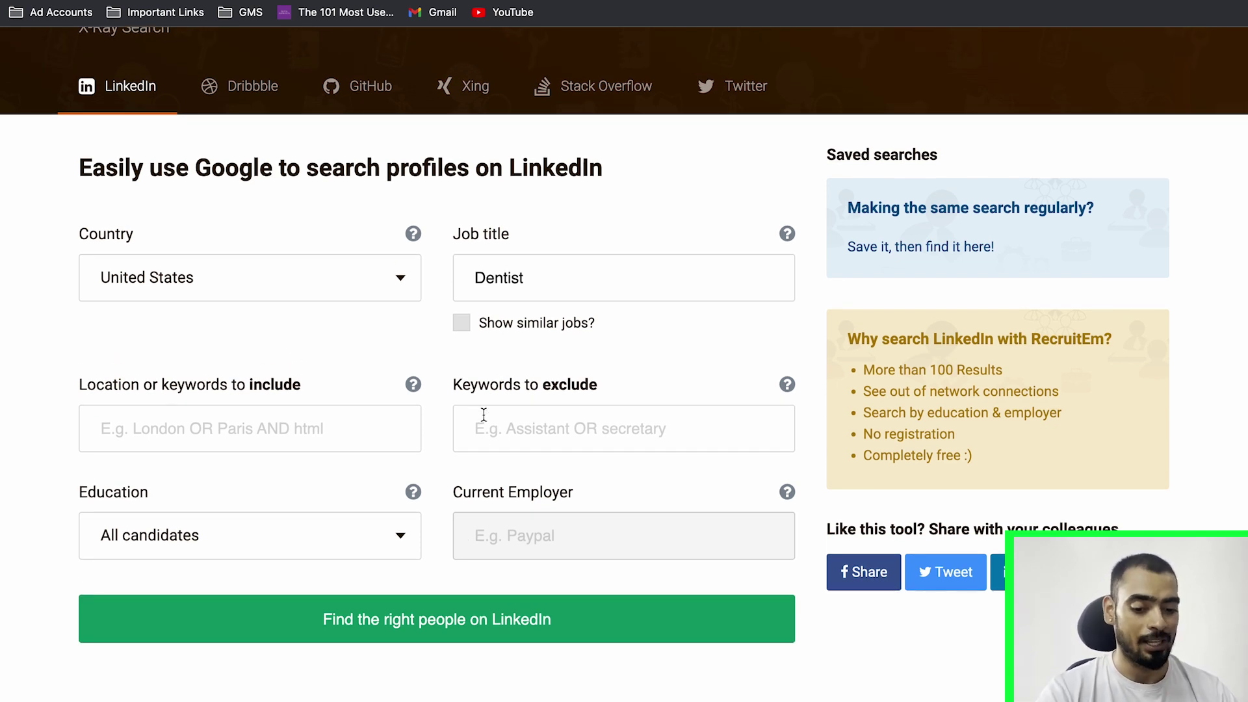
pyautogui.scroll(-1, 465, 462)
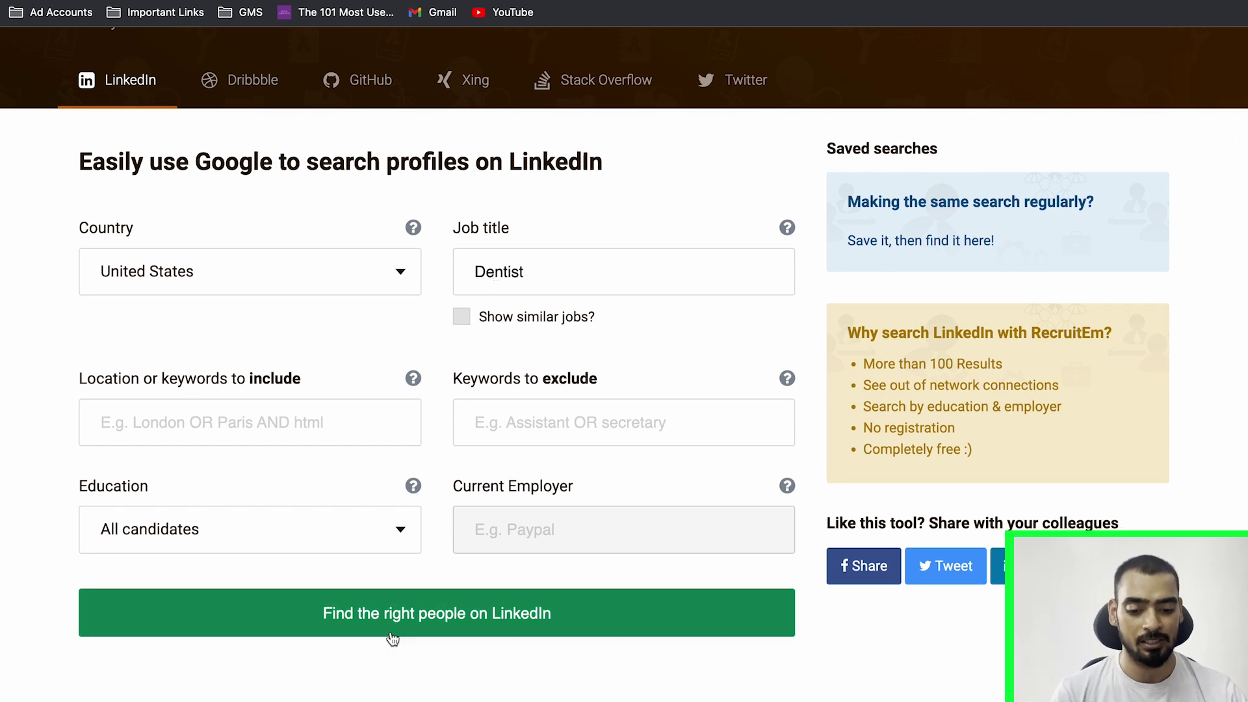
pyautogui.click(422, 613)
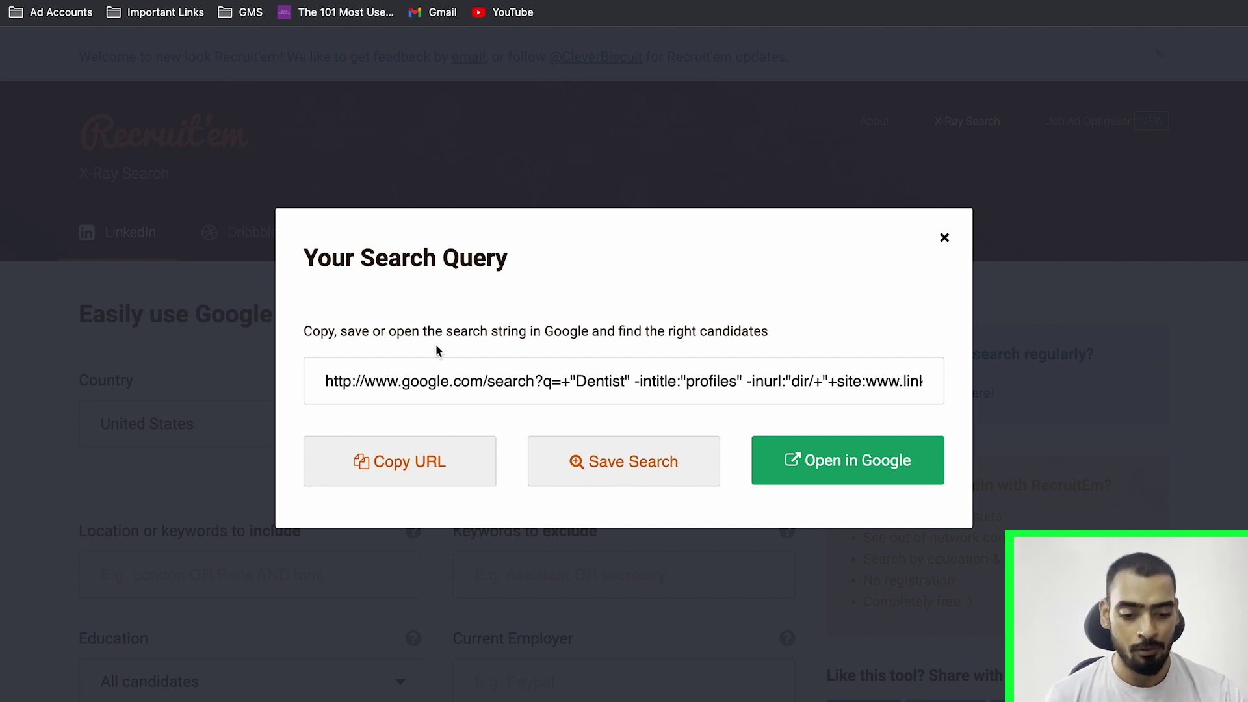
# Run the Dentist query in Google, sample result pages 10 and 5, then return to page 1.
pyautogui.click(822, 462)
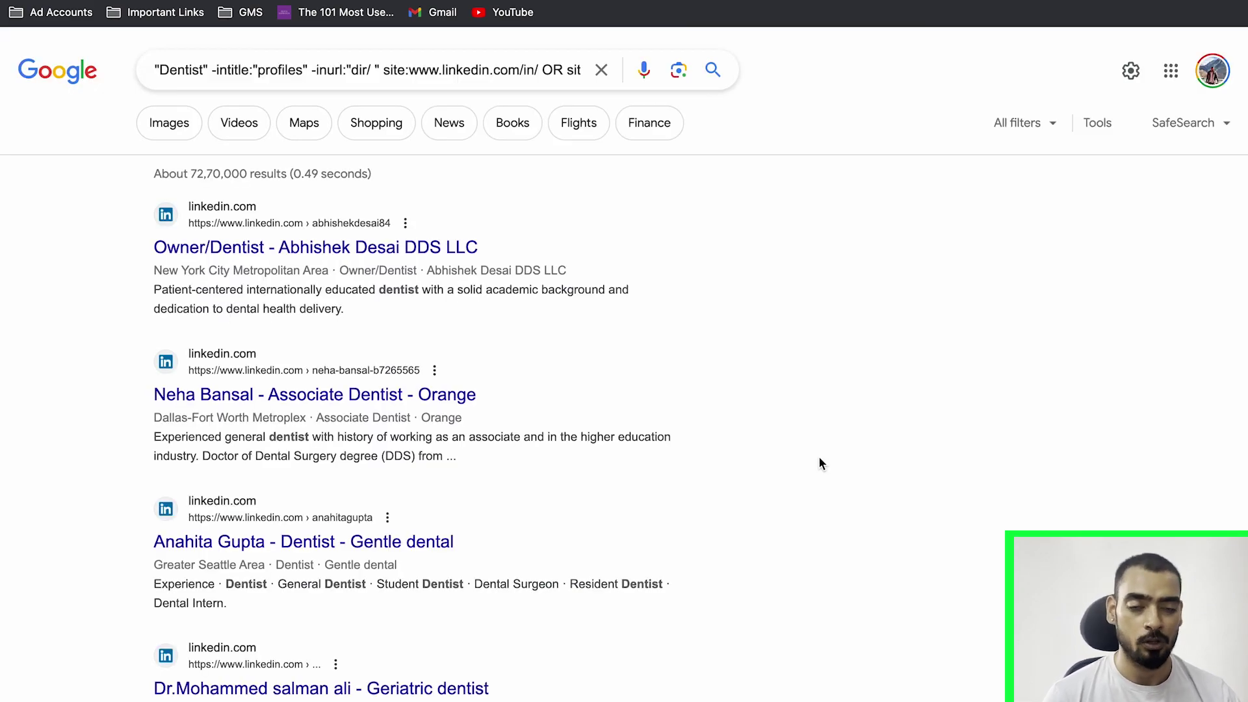
pyautogui.scroll(-15, 458, 420)
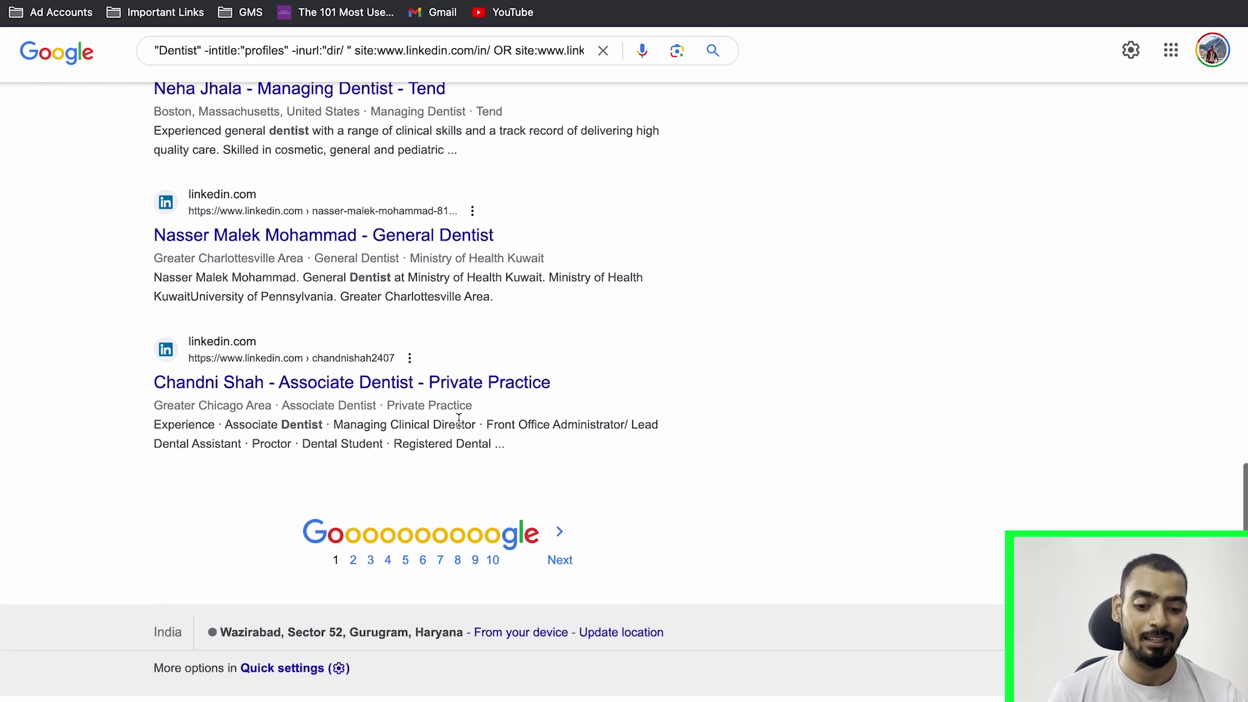
pyautogui.click(493, 578)
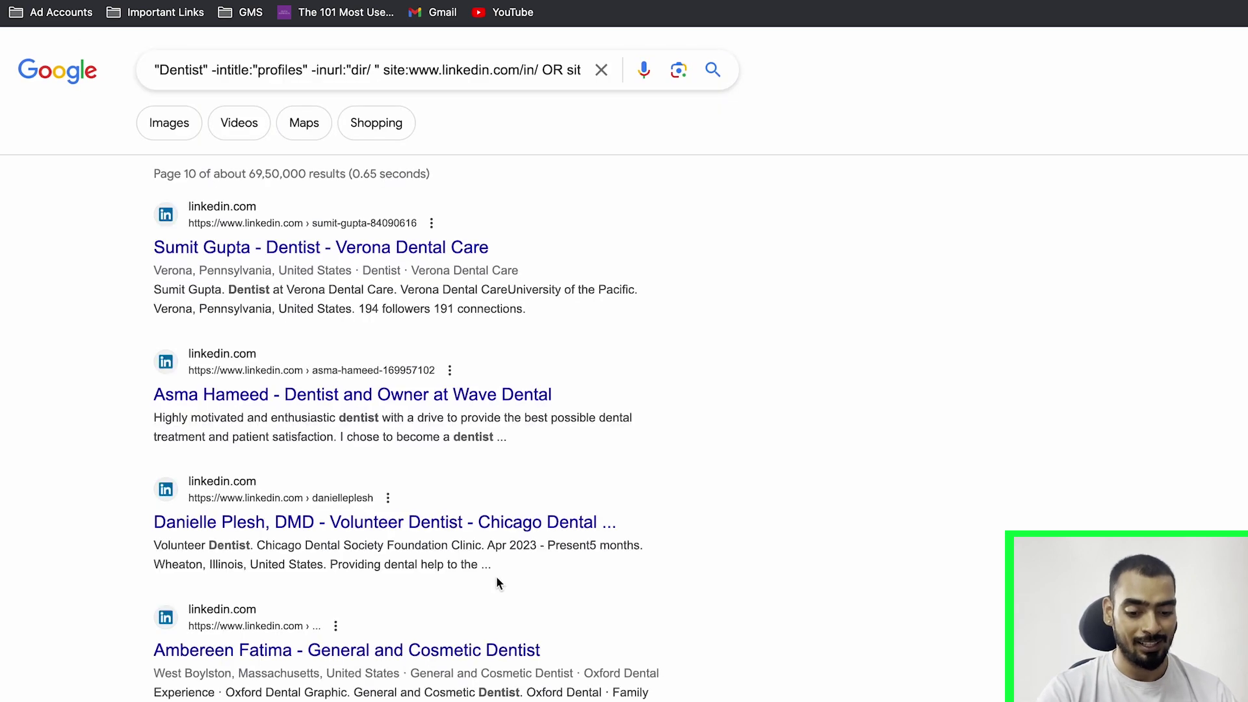
pyautogui.scroll(-15, 496, 579)
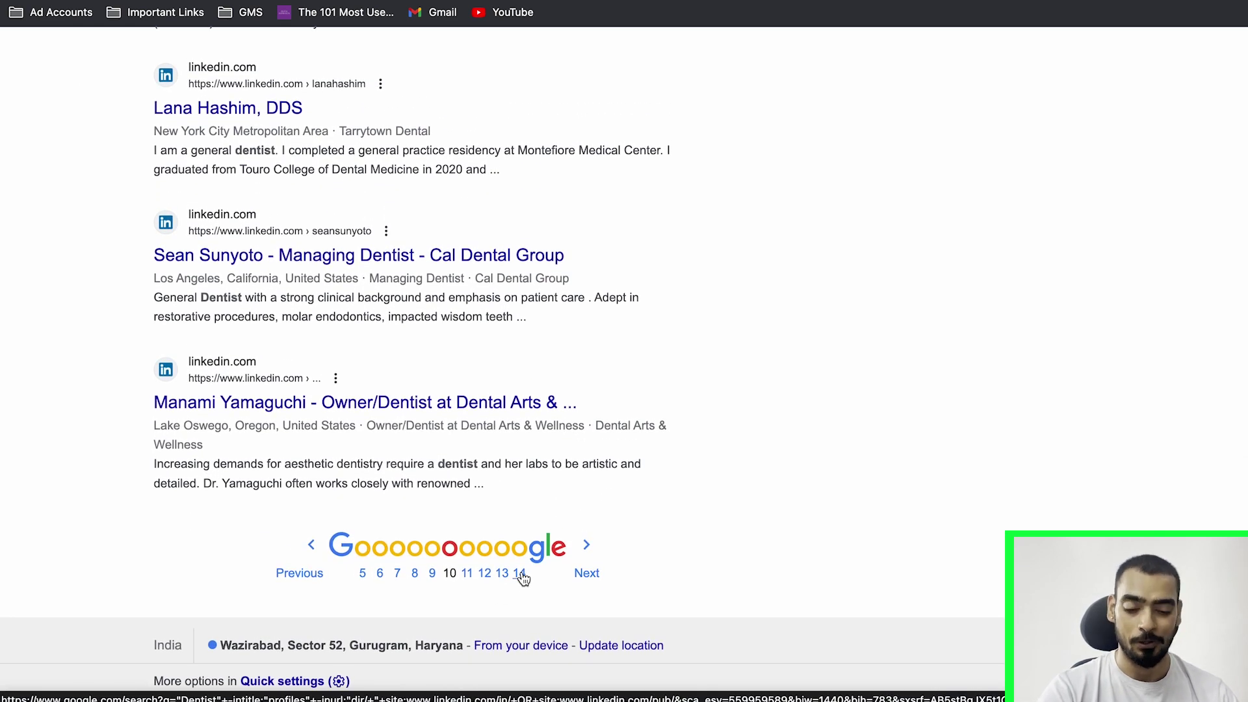
pyautogui.click(362, 575)
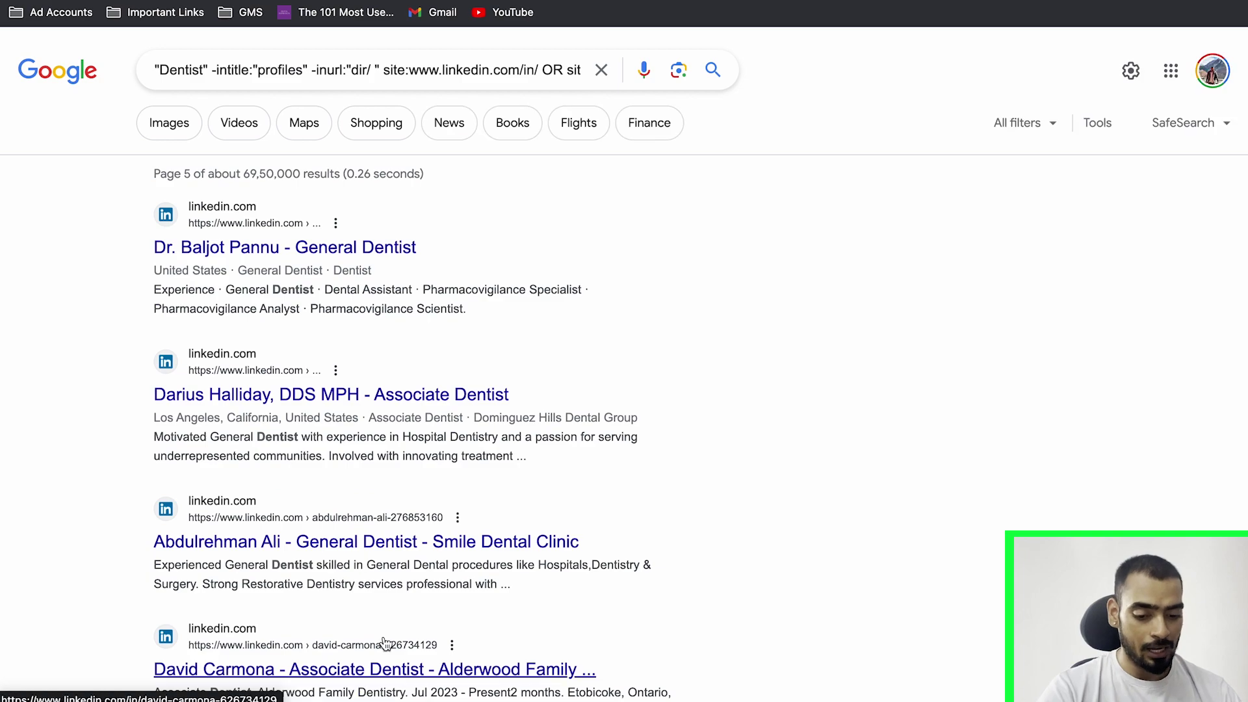
pyautogui.scroll(-15, 383, 644)
pyautogui.click(365, 576)
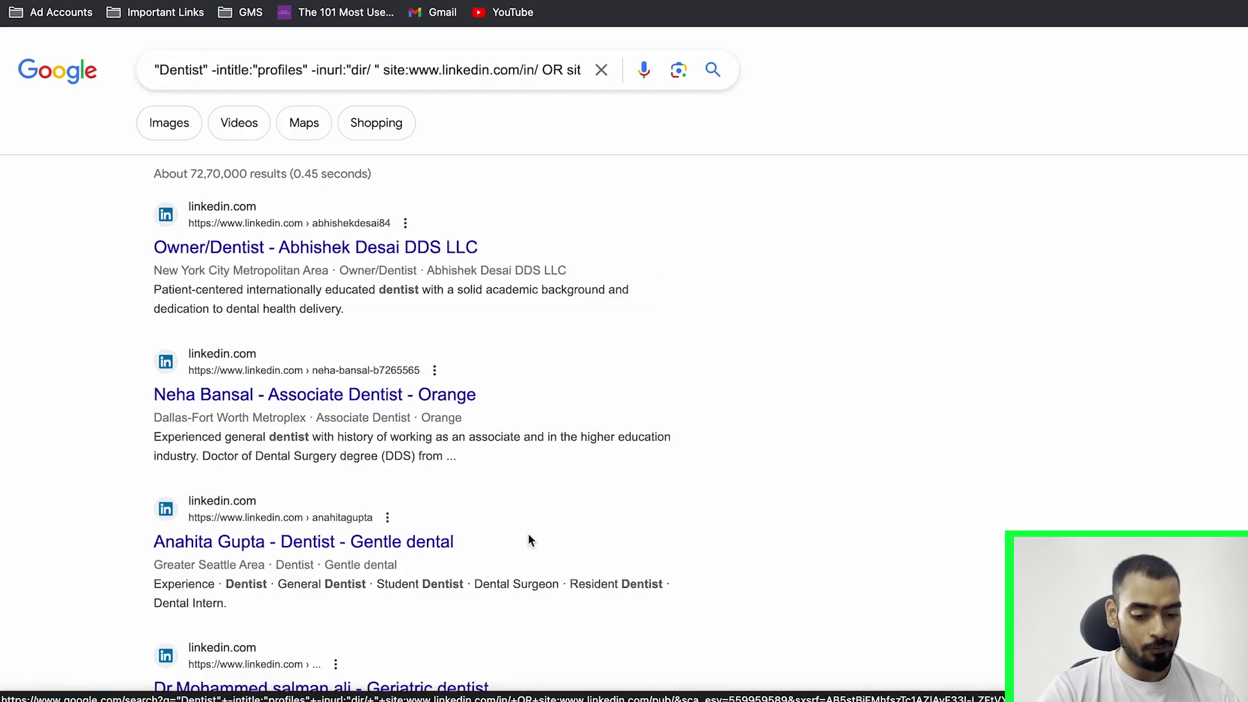
pyautogui.scroll(-15, 528, 540)
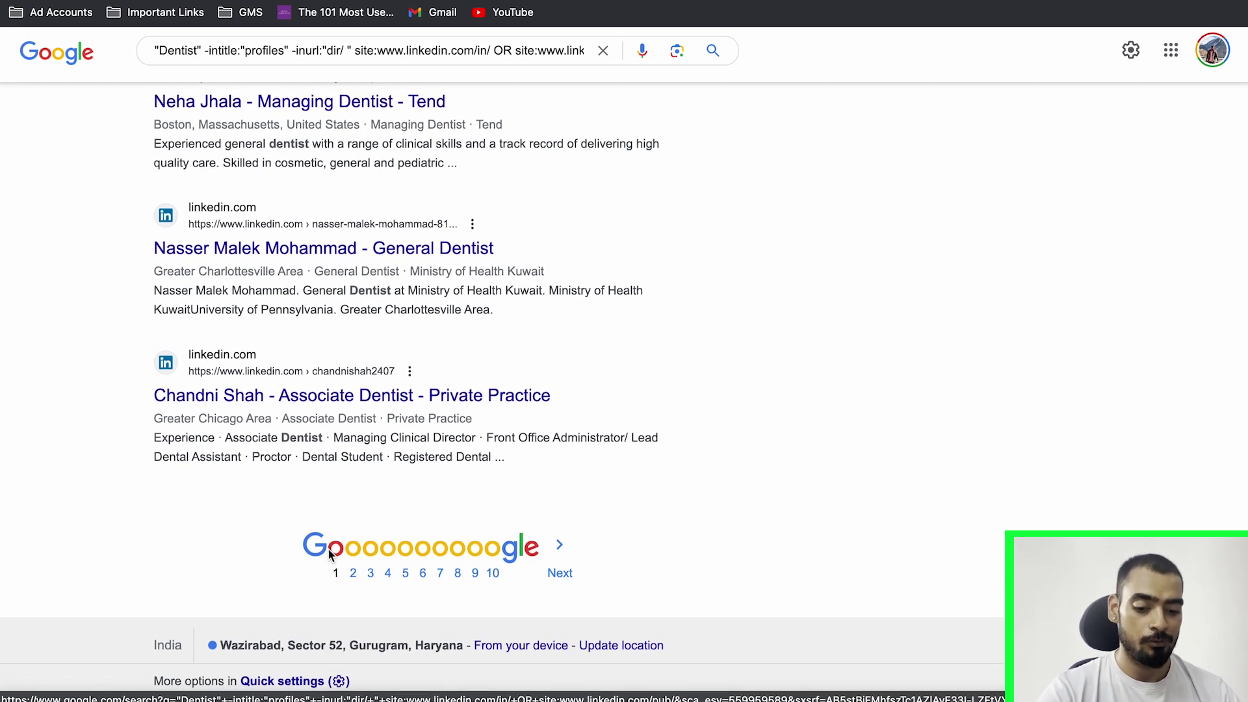
pyautogui.click(298, 682)
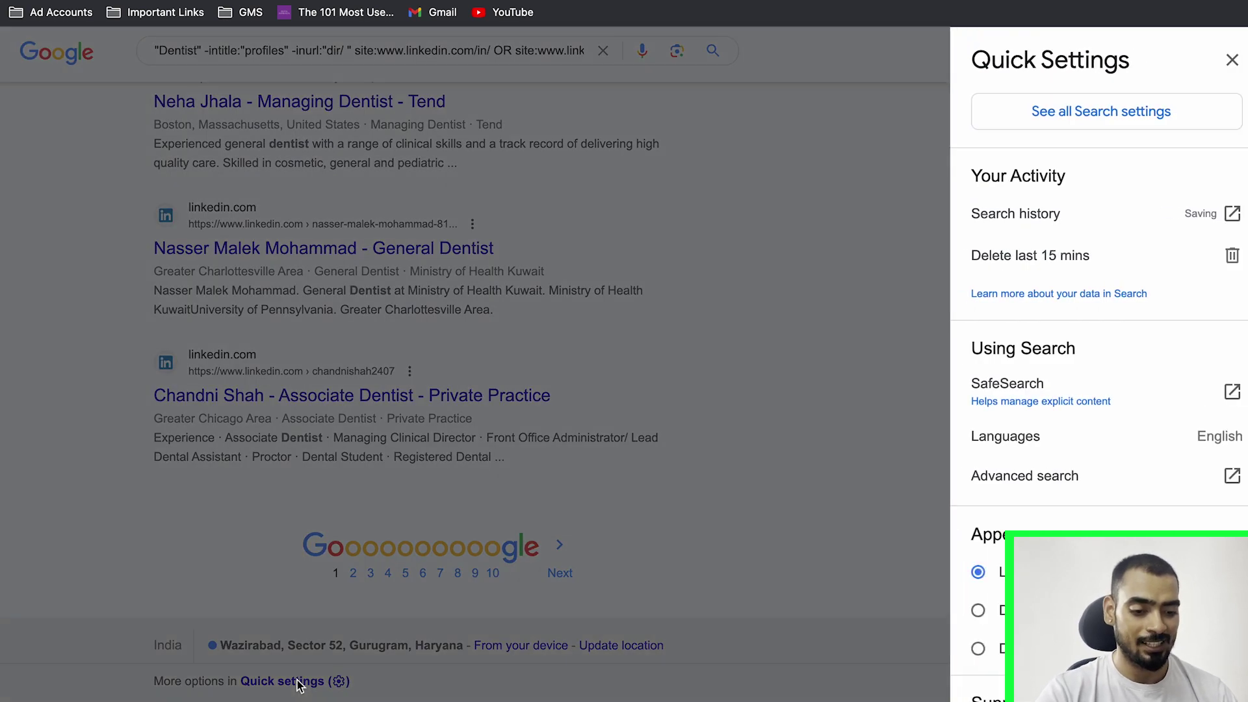
pyautogui.click(1058, 121)
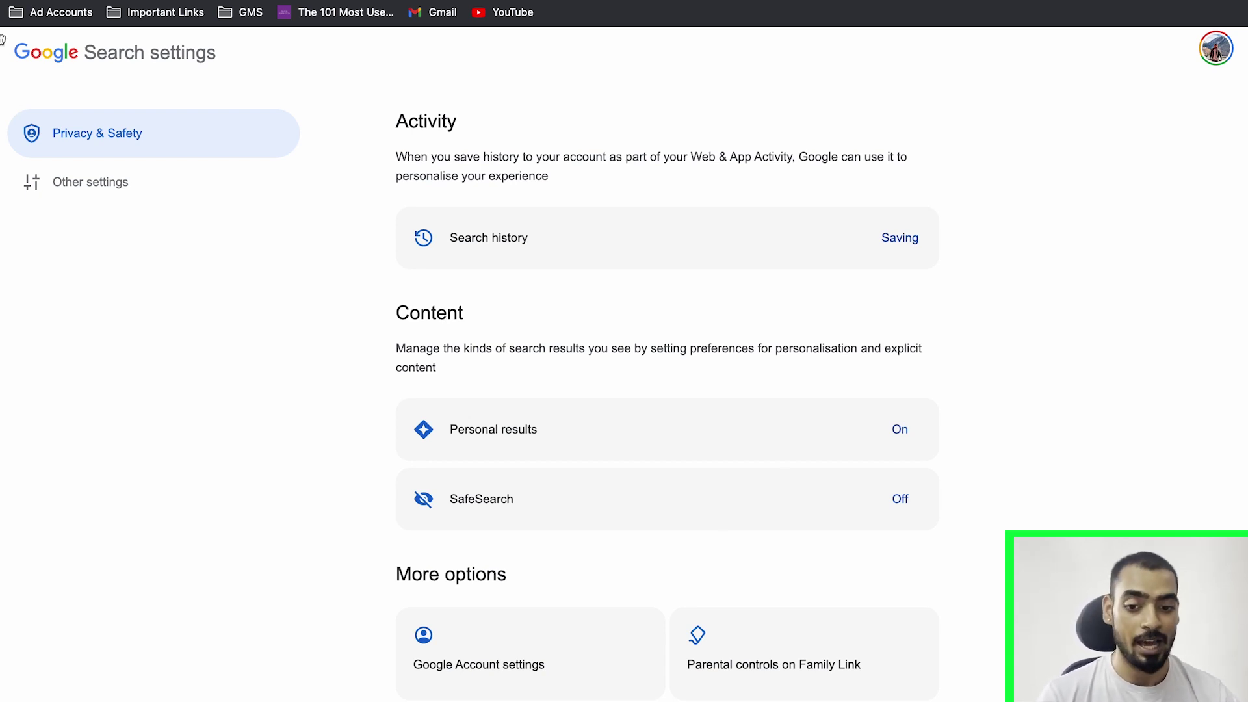
pyautogui.hotkey('alt', 'Left')
pyautogui.scroll(-1, 257, 327)
pyautogui.scroll(1, 257, 327)
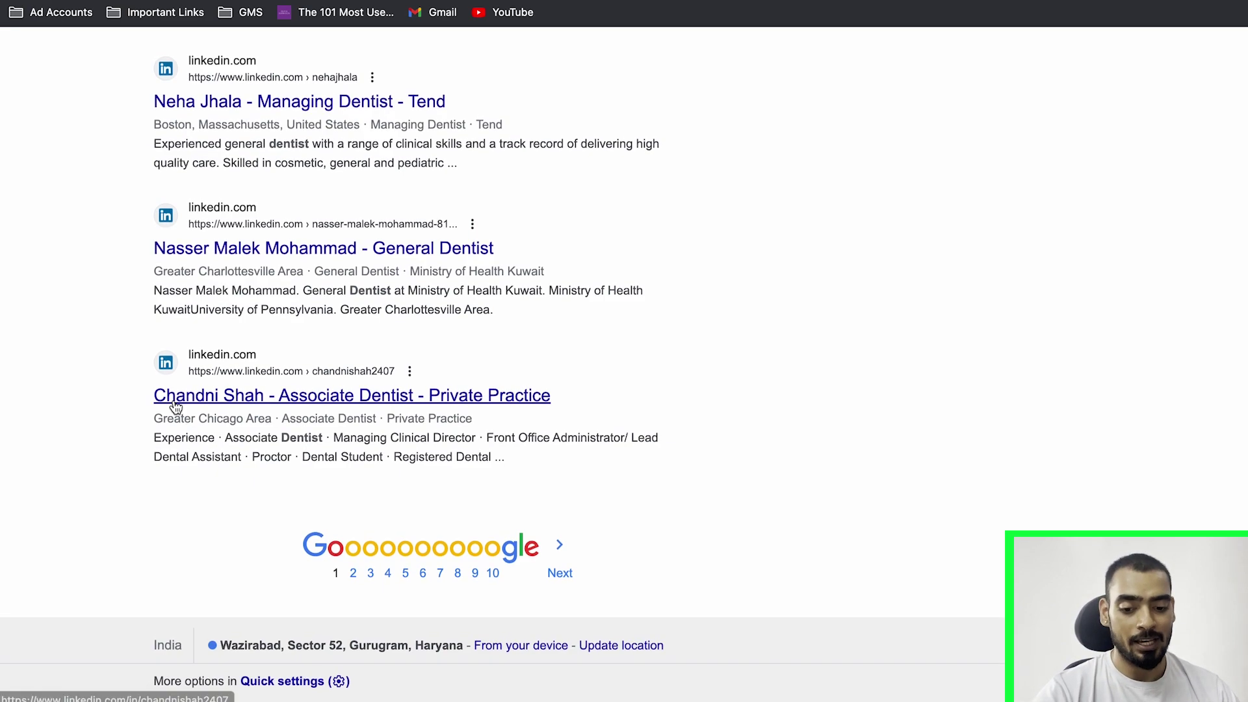
pyautogui.scroll(15, 174, 399)
pyautogui.scroll(5, 173, 406)
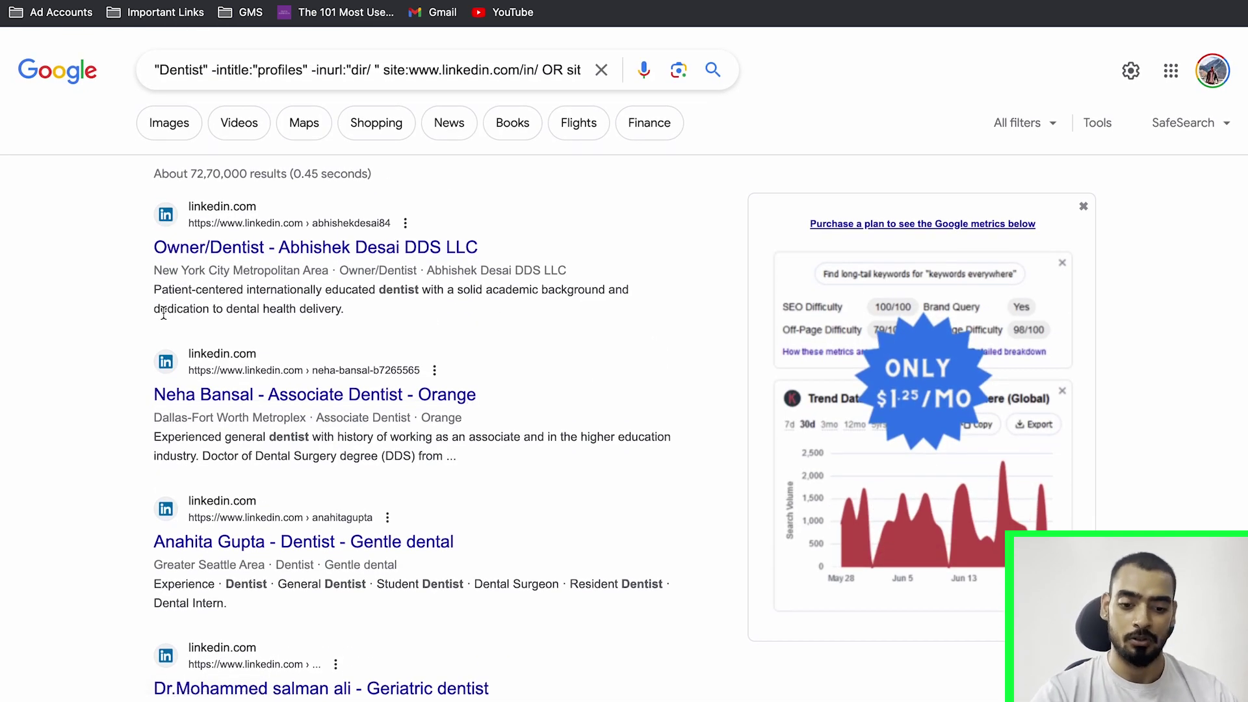
pyautogui.click(379, 70)
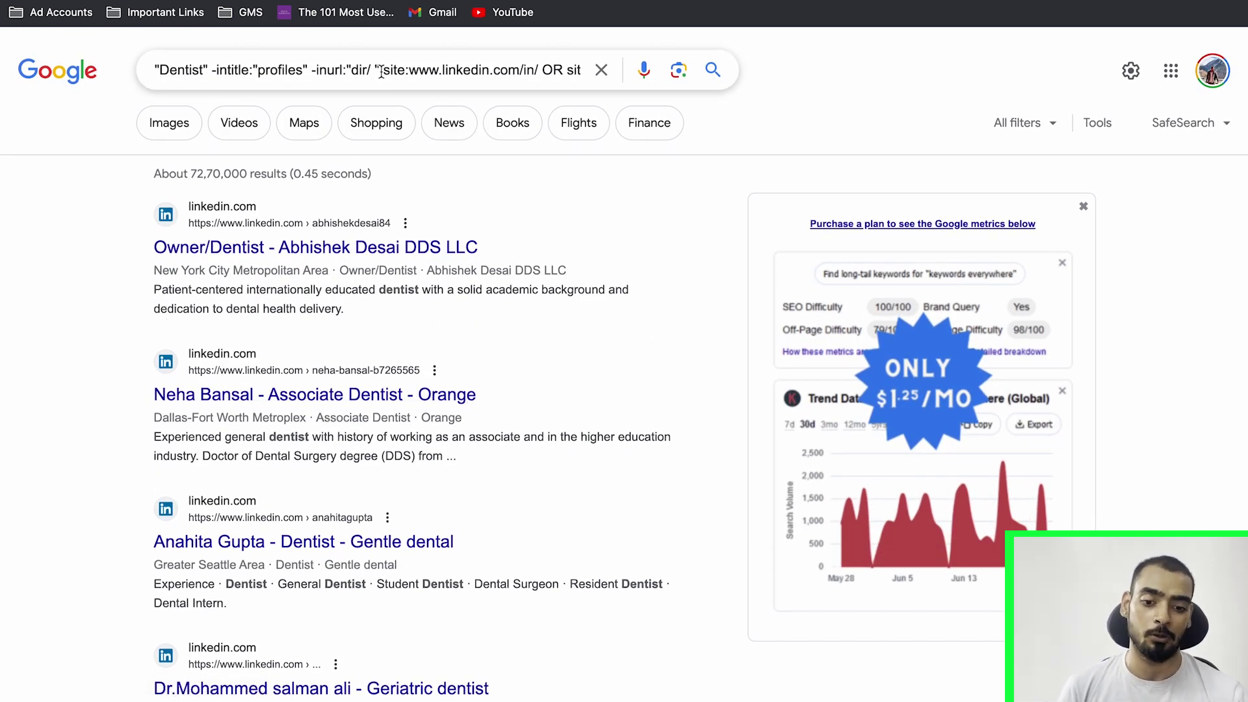
pyautogui.click(382, 71)
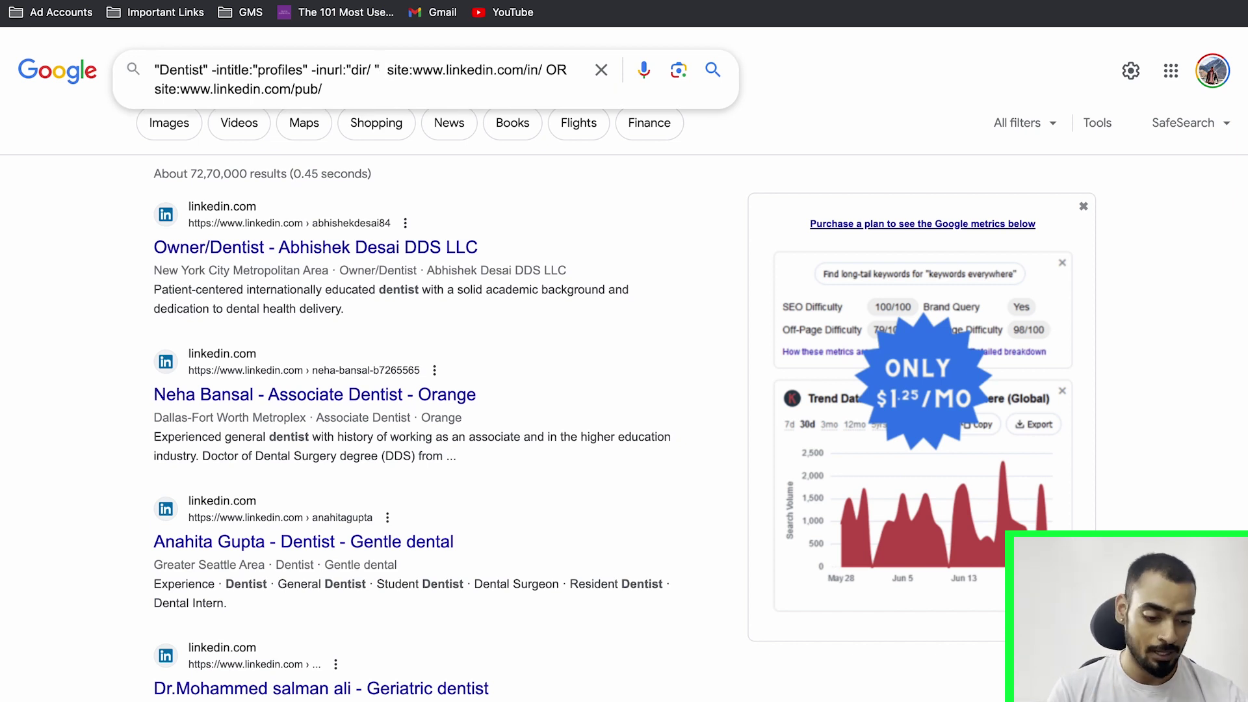
pyautogui.write('emai')
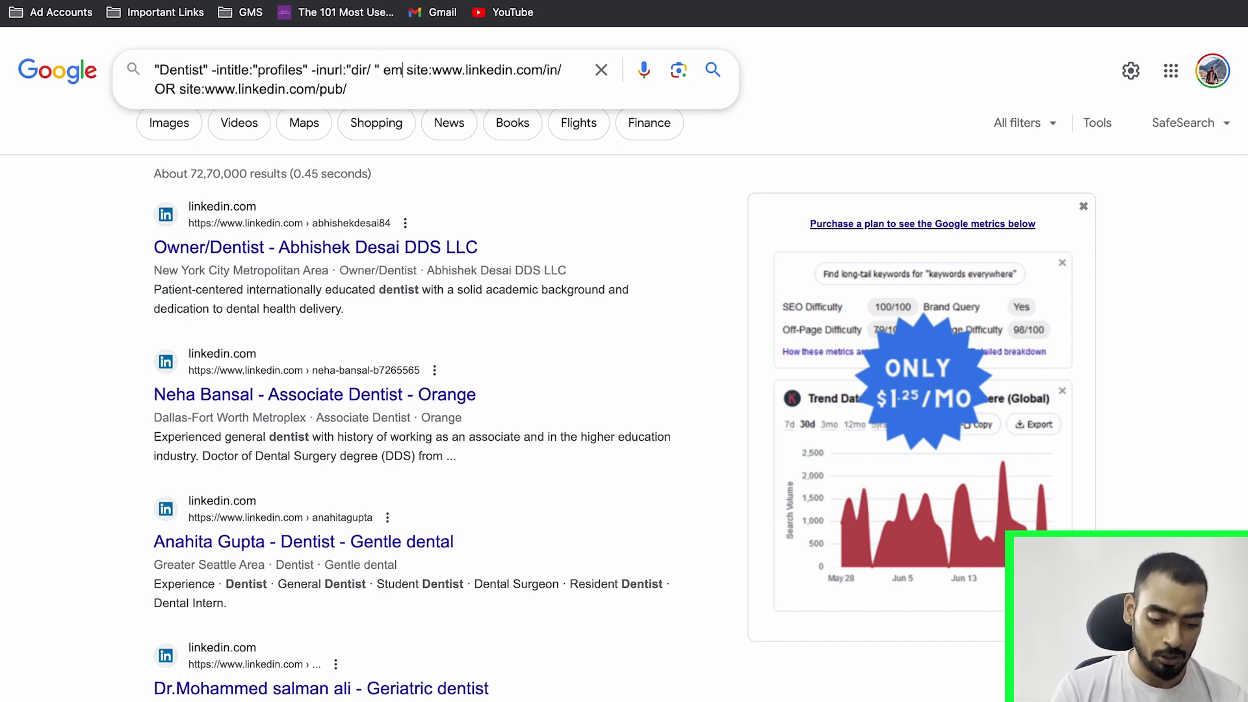
pyautogui.write('l')
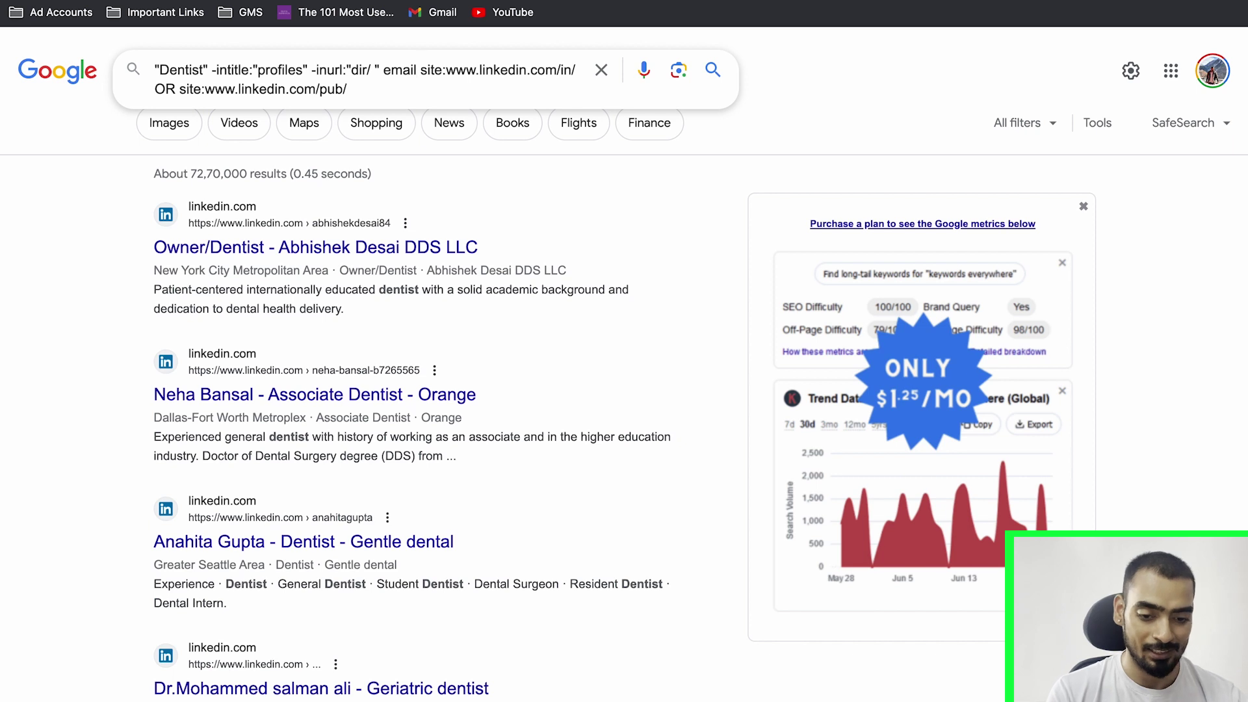
pyautogui.write('"')
pyautogui.press('BackSpace')
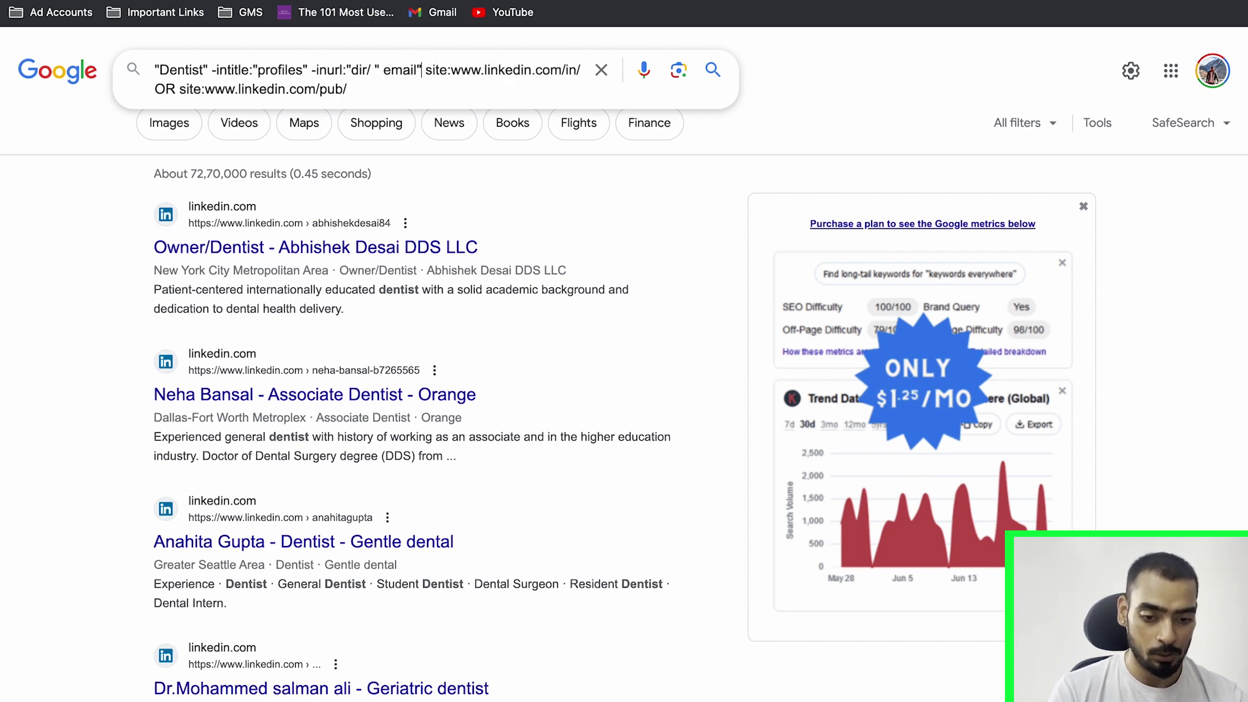
pyautogui.press('BackSpace')
pyautogui.write('"')
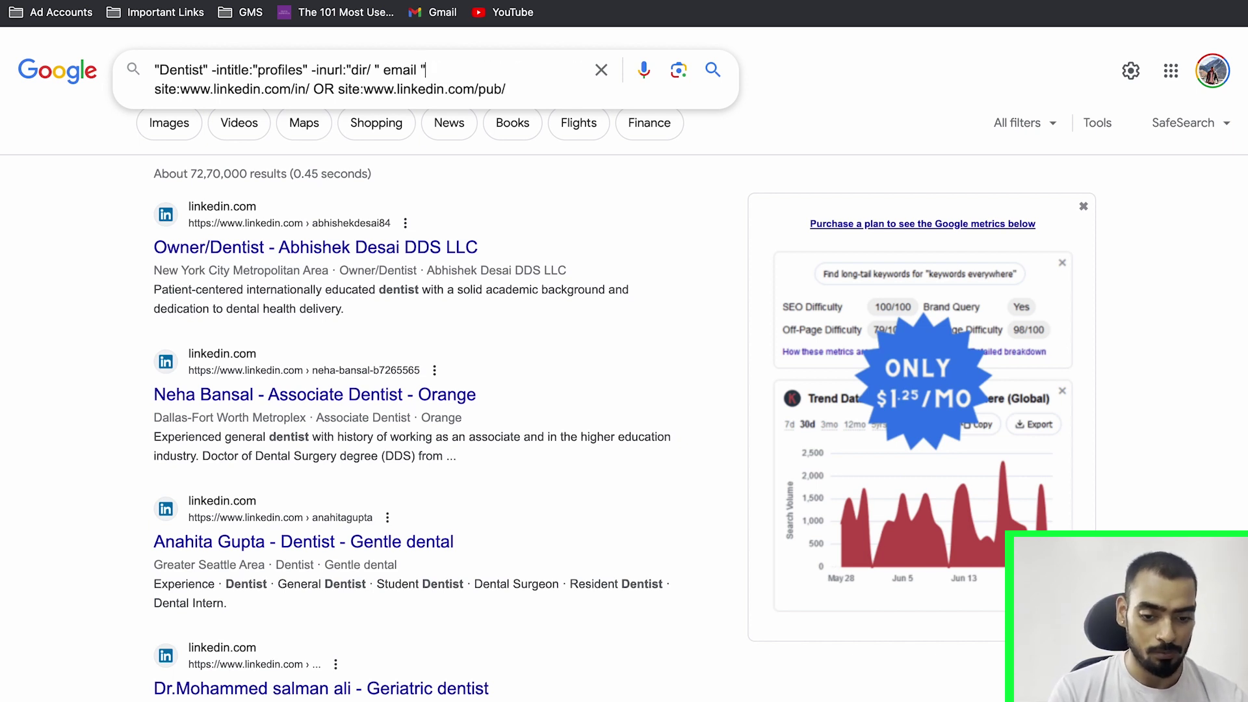
pyautogui.write('@gmail.com')
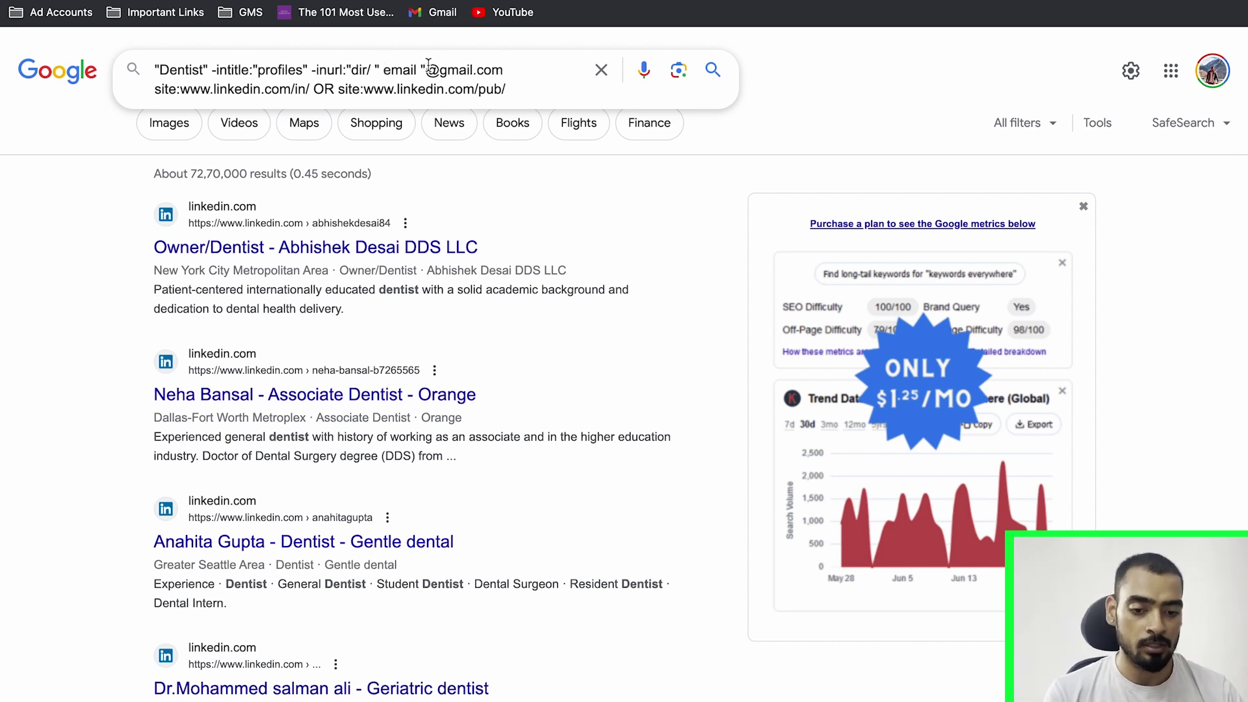
pyautogui.press('Return')
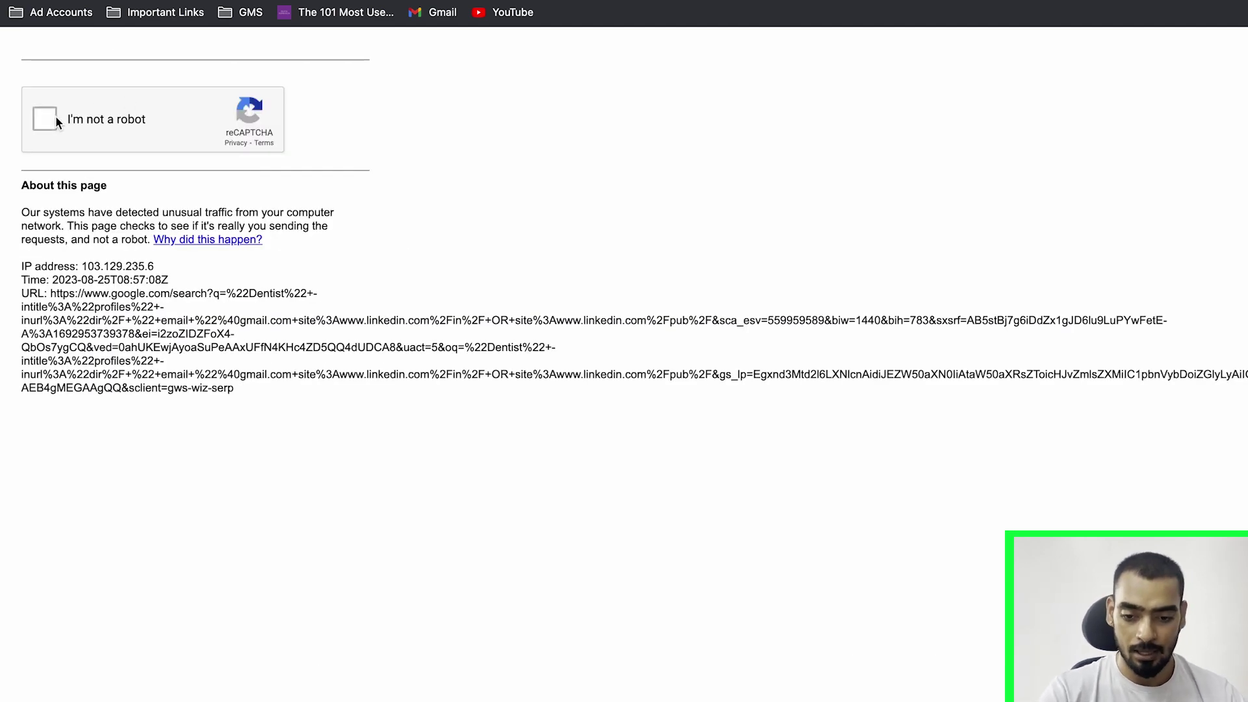
pyautogui.click(54, 123)
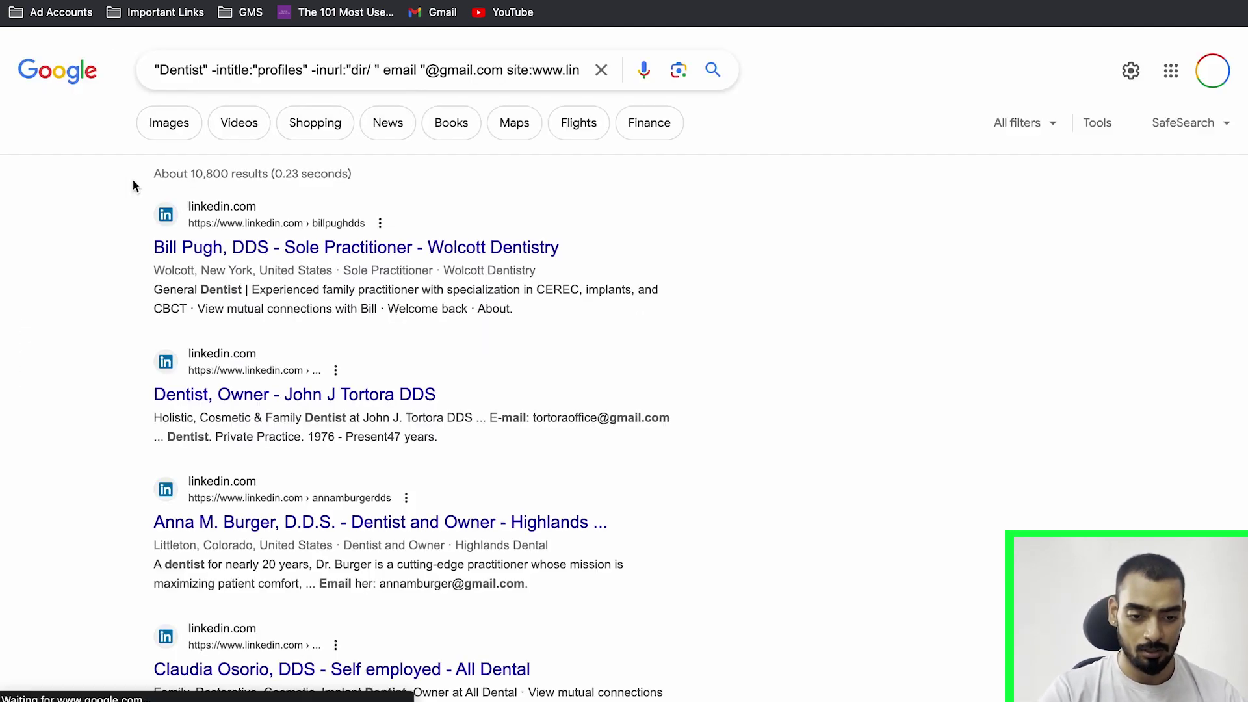
# Scroll through the roughly 10,800 Gmail-filtered LinkedIn dentist results.
pyautogui.scroll(-3, 197, 270)
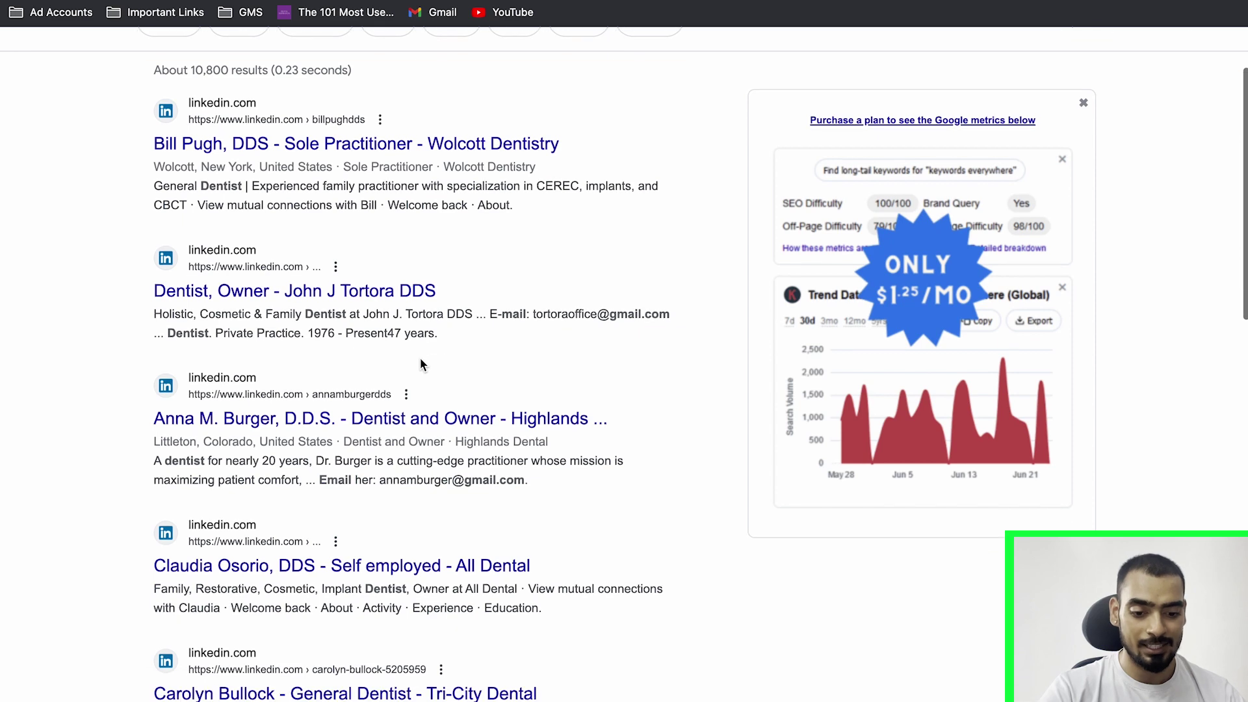
pyautogui.scroll(-1, 506, 317)
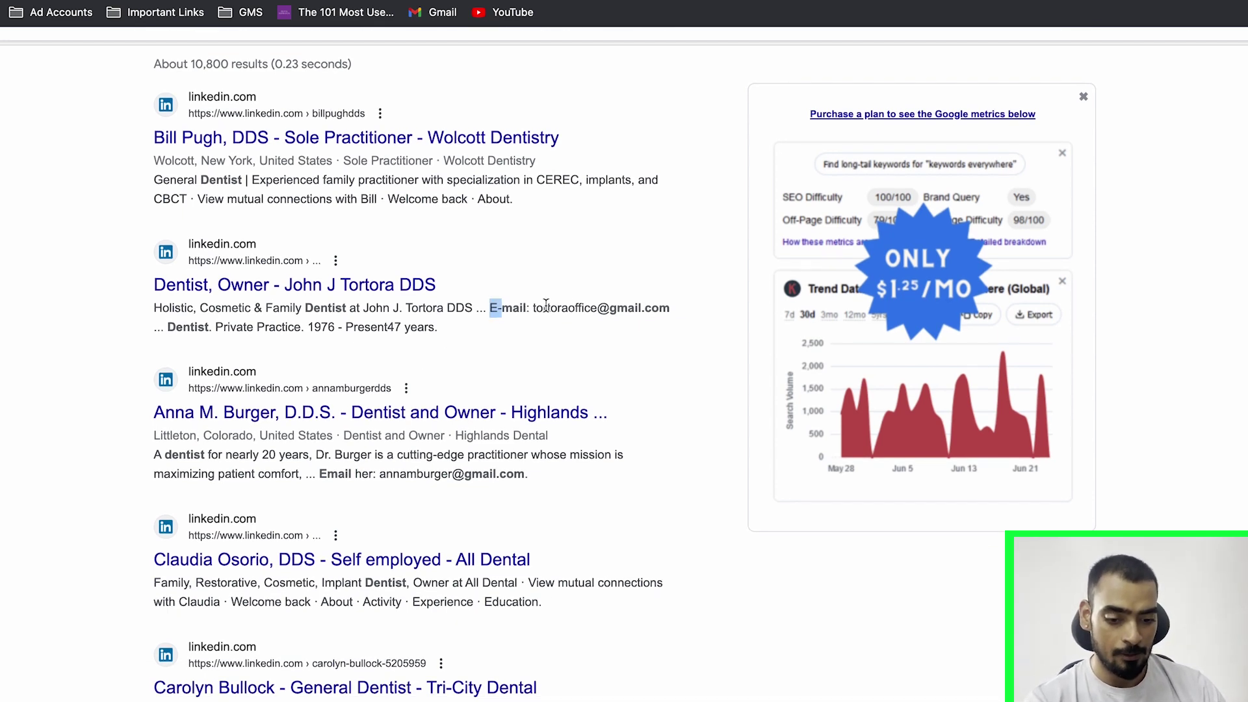
pyautogui.scroll(-5, 442, 382)
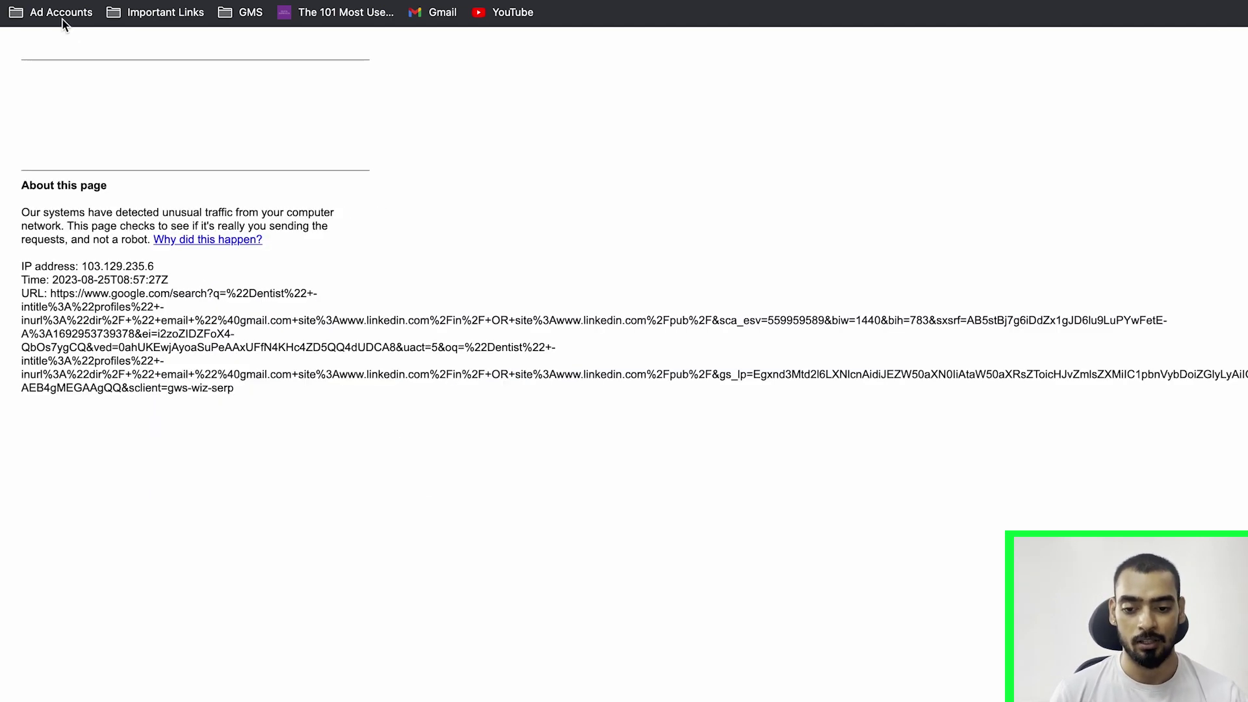
# Pass the robot check, review the earlier unfiltered results, and go forward to the Gmail results.
pyautogui.click(43, 120)
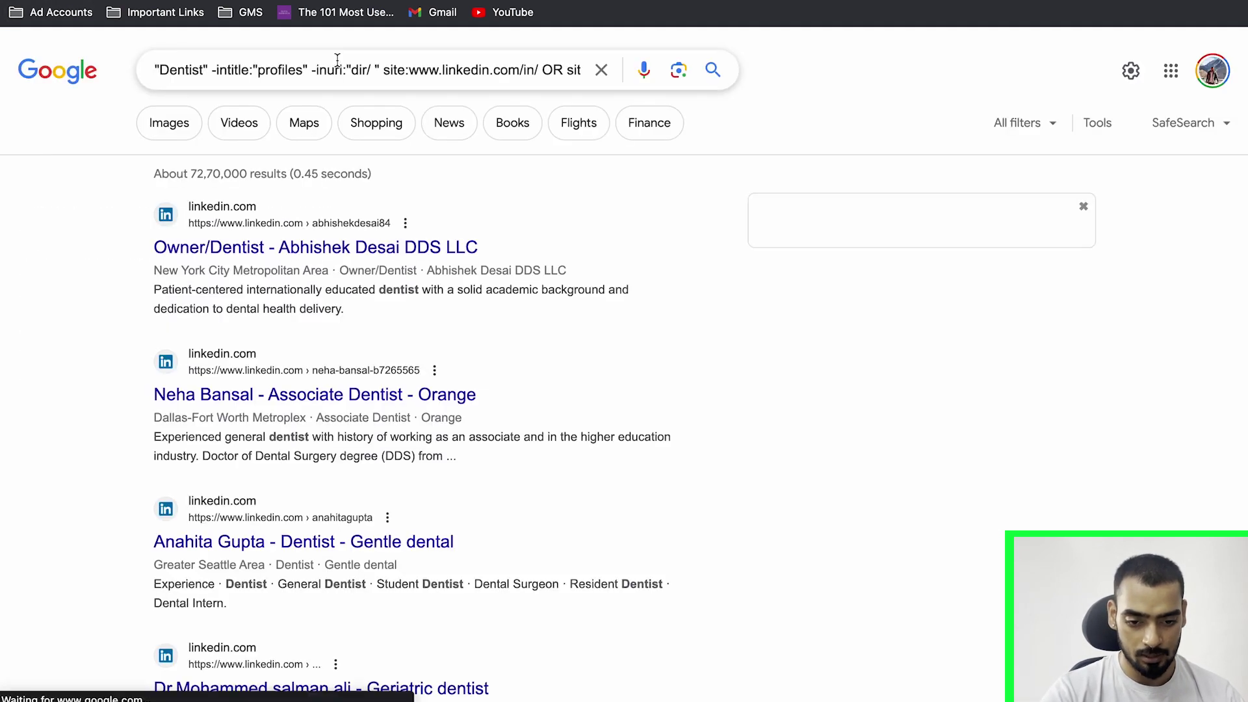
pyautogui.scroll(-3, 371, 234)
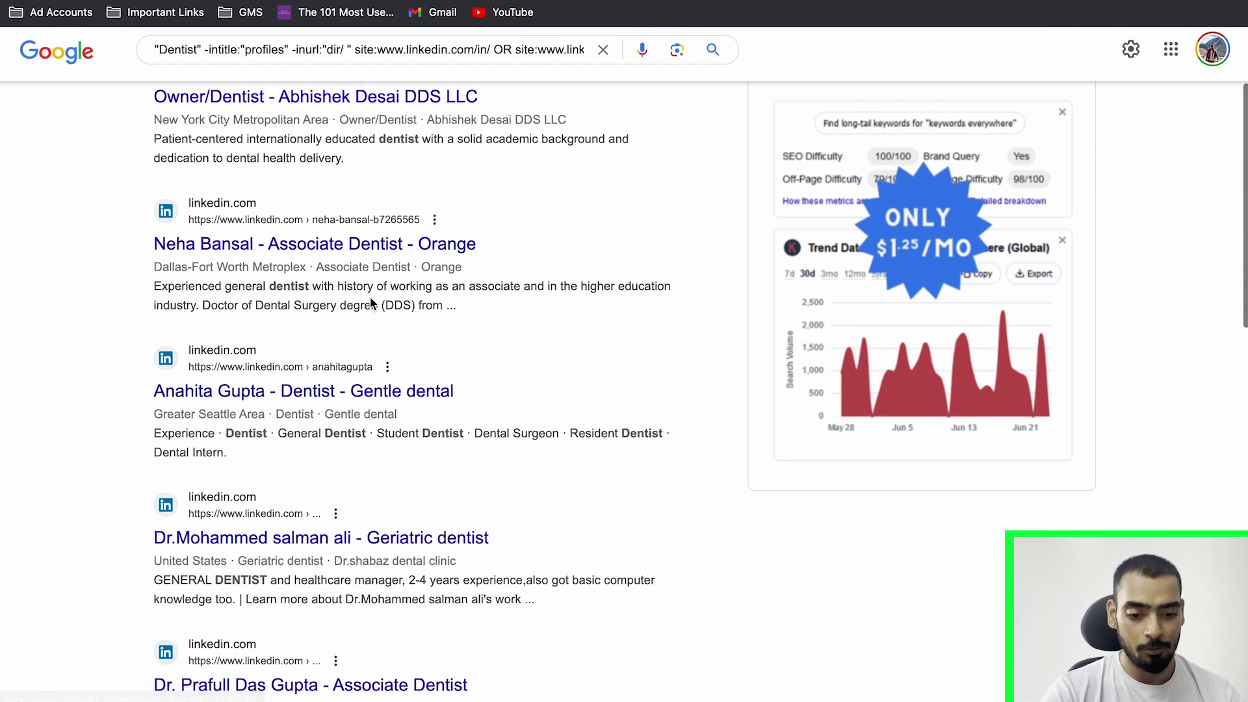
pyautogui.scroll(-4, 408, 349)
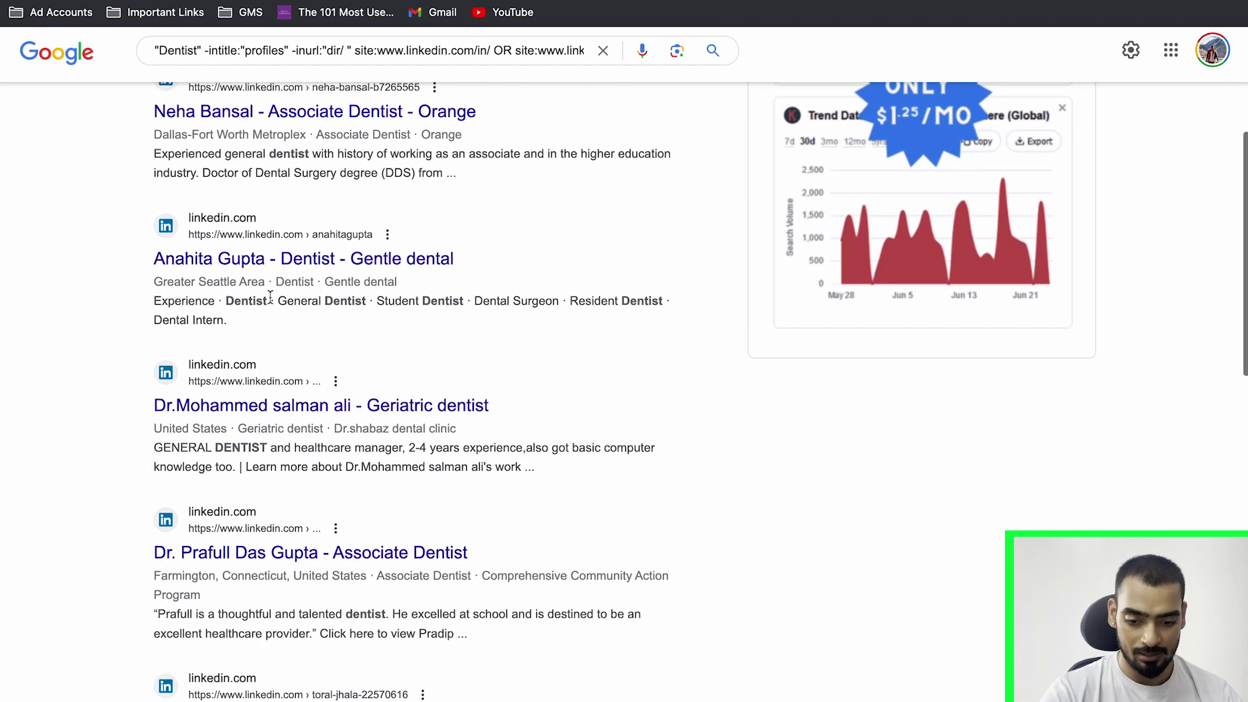
pyautogui.scroll(-5, 313, 379)
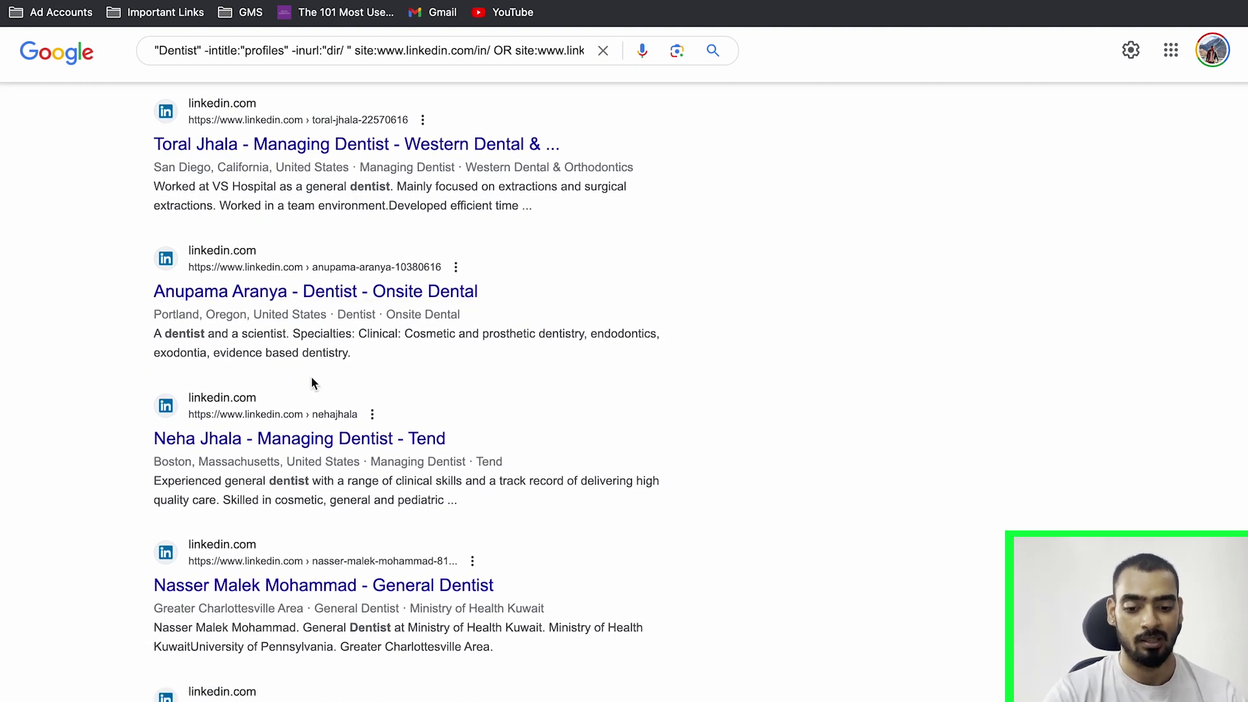
pyautogui.scroll(-3, 311, 376)
pyautogui.scroll(5, 309, 306)
pyautogui.scroll(7, 309, 420)
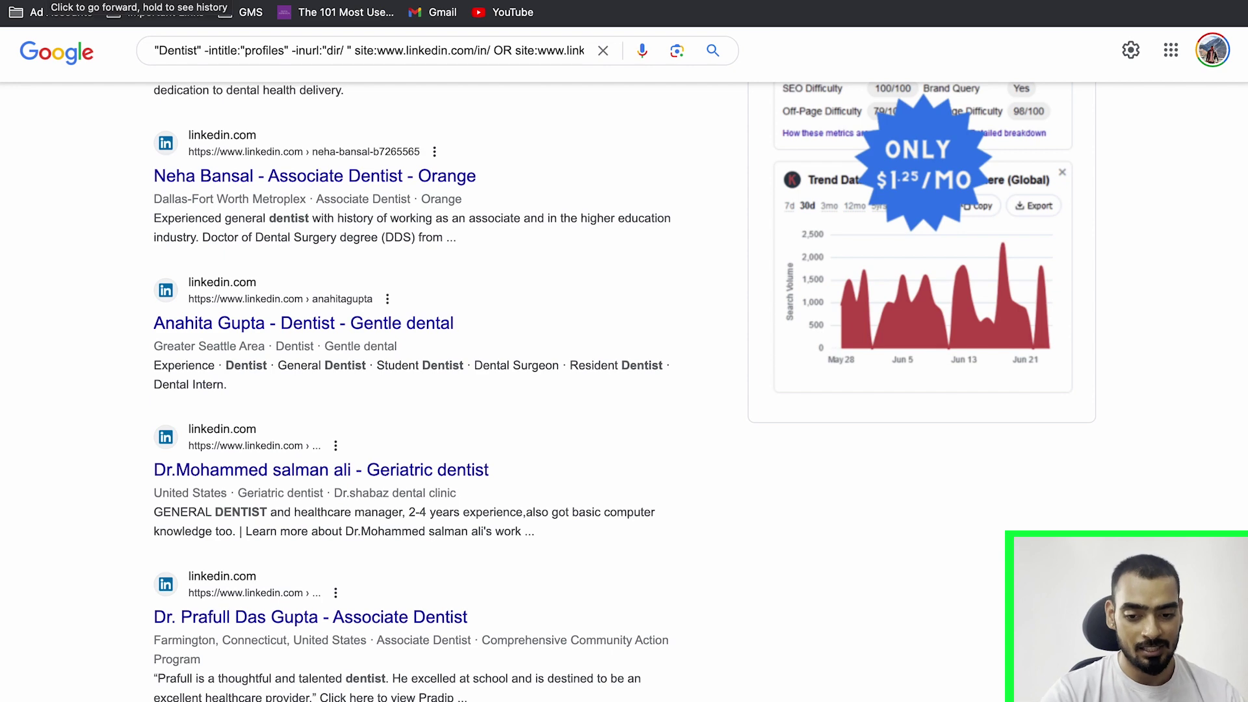
pyautogui.click(49, 0)
pyautogui.click(65, 105)
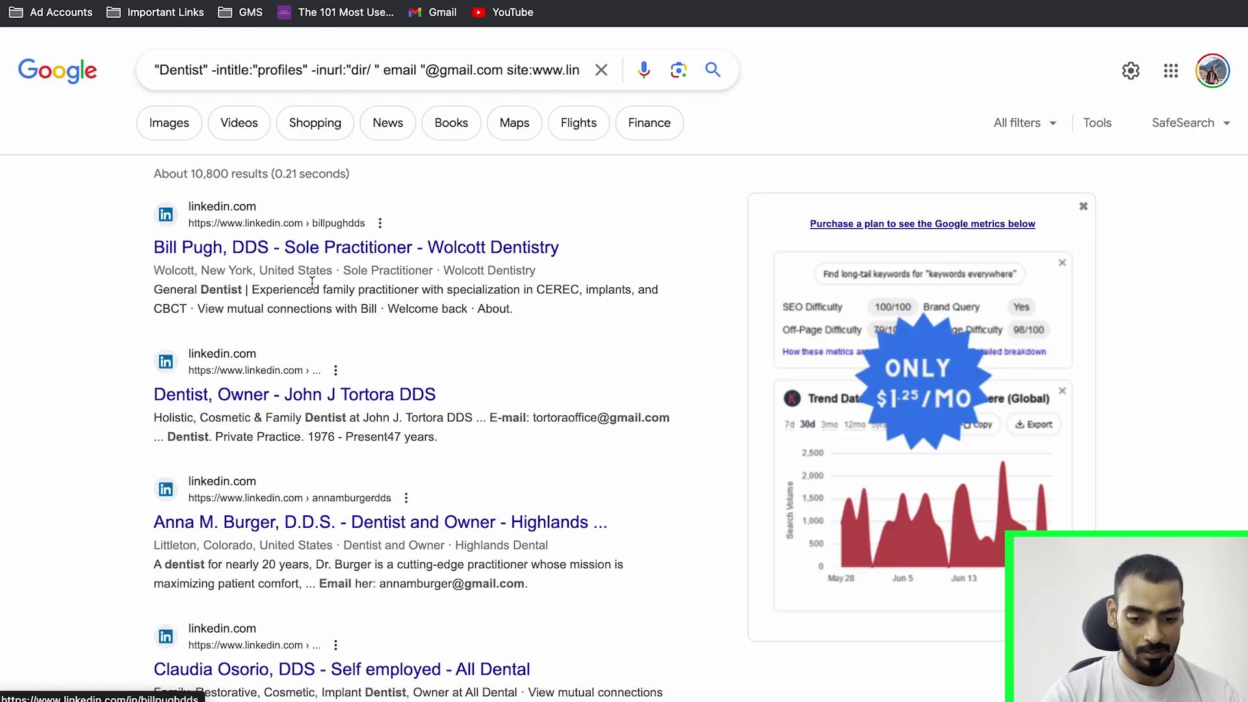
# Browse the Gmail-filtered results, test-select one practice's Gmail address, then open a new tab.
pyautogui.scroll(-2, 520, 137)
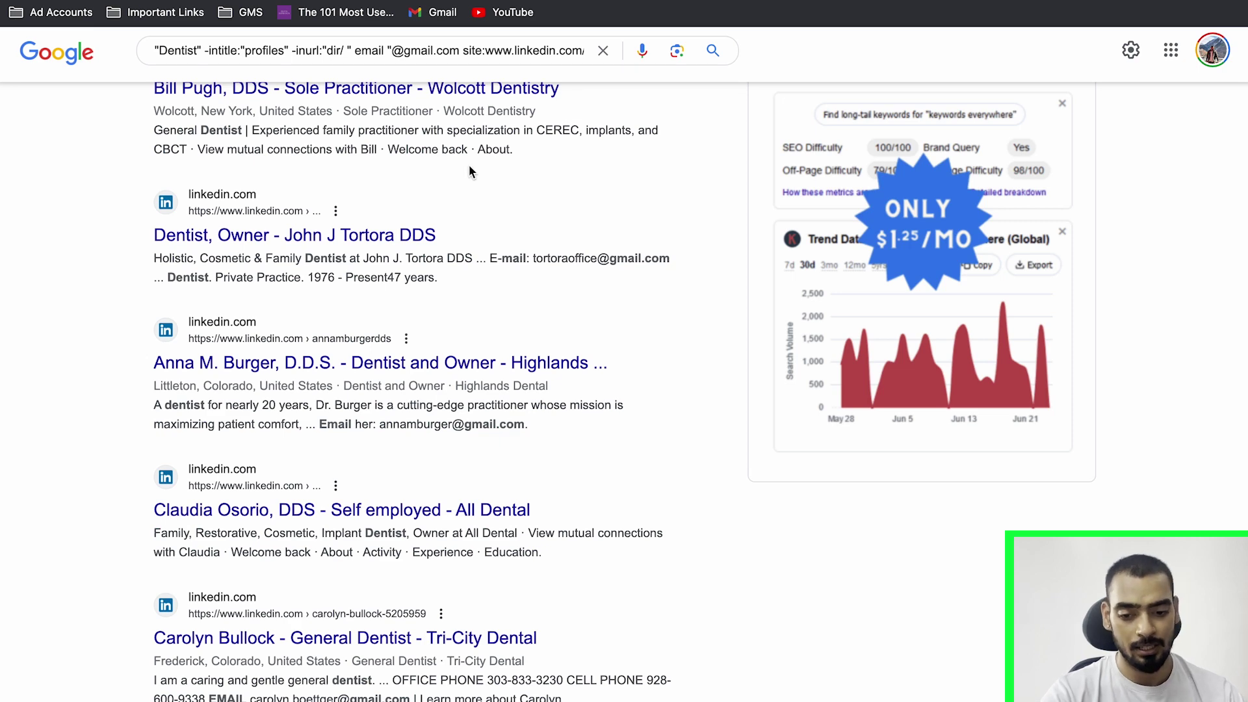
pyautogui.scroll(1, 470, 166)
pyautogui.scroll(-1, 448, 351)
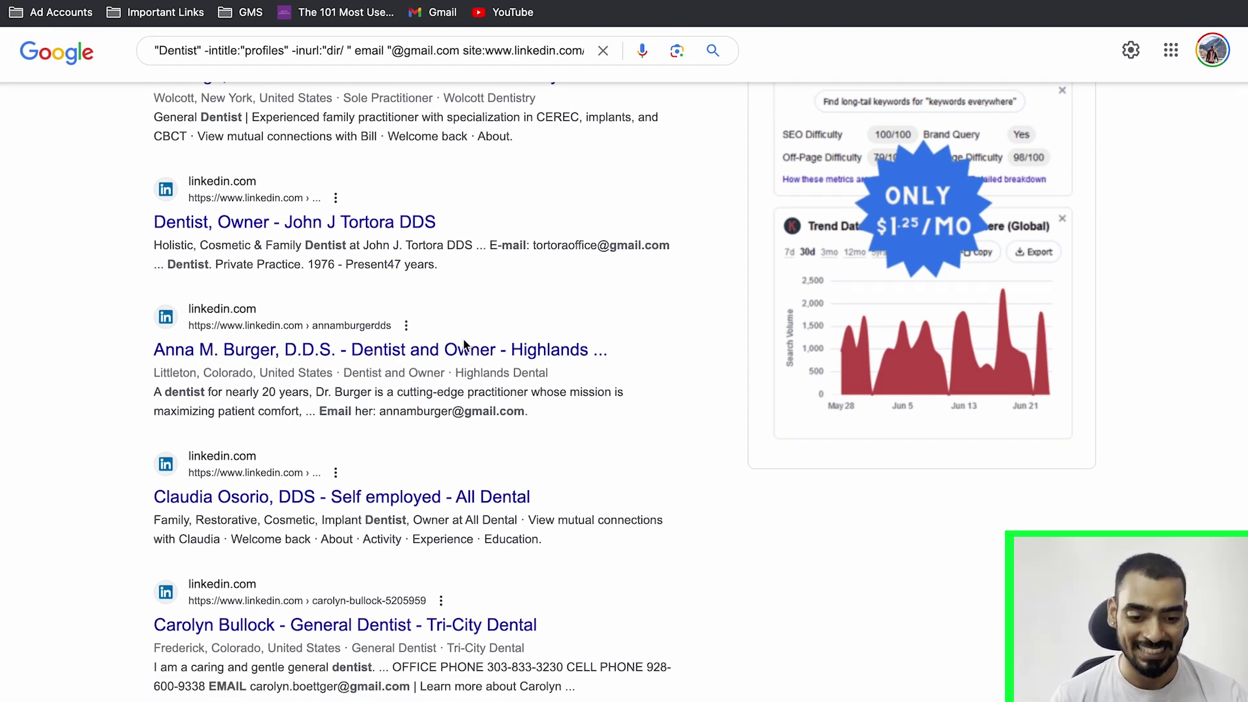
pyautogui.scroll(-1, 468, 347)
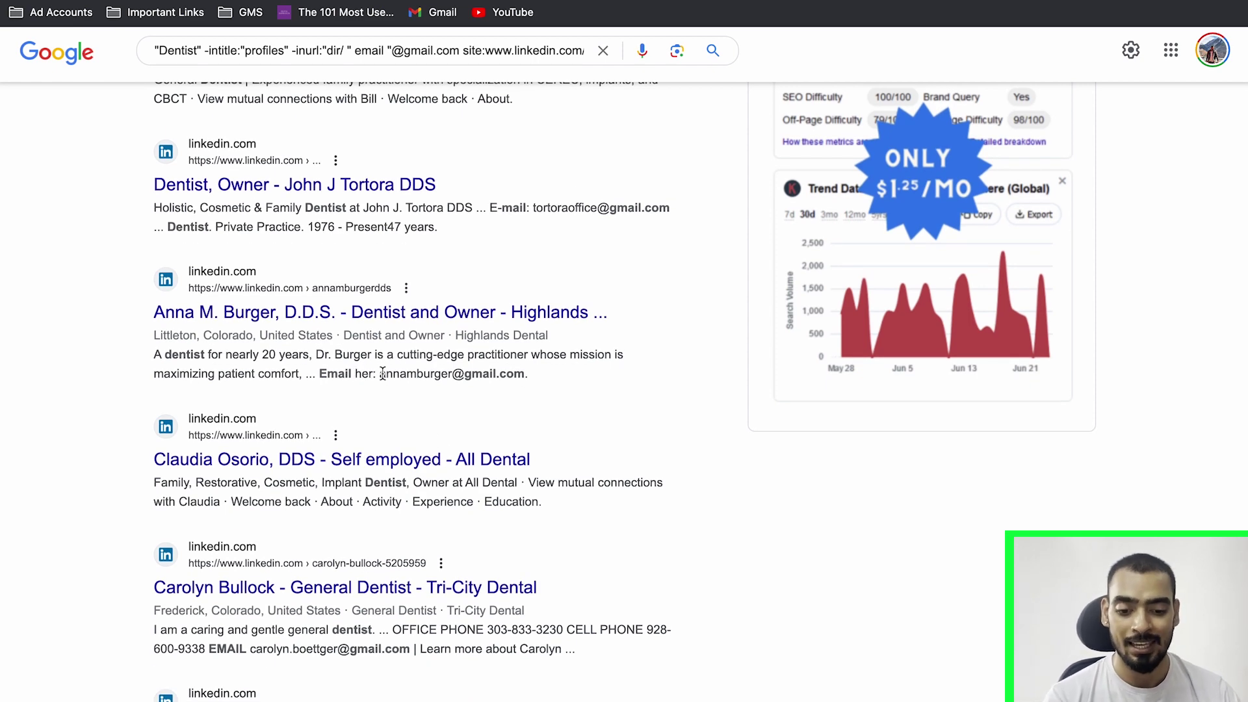
pyautogui.scroll(-5, 415, 428)
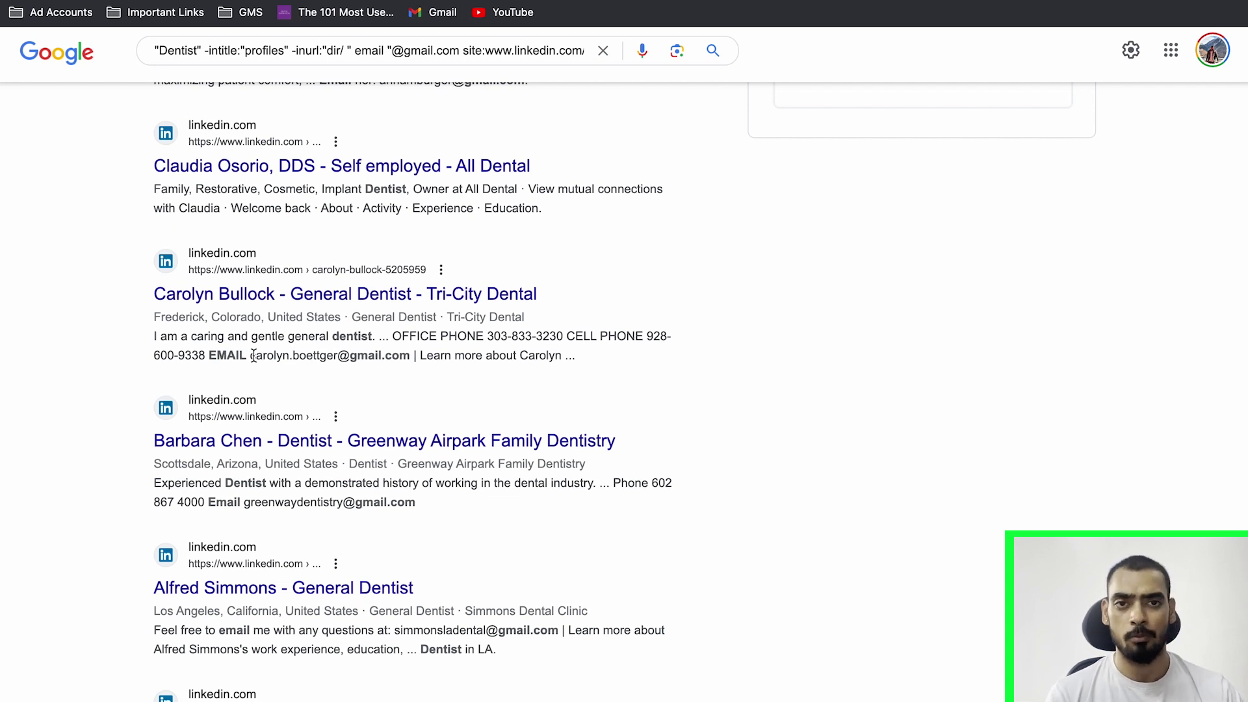
pyautogui.scroll(-1, 254, 357)
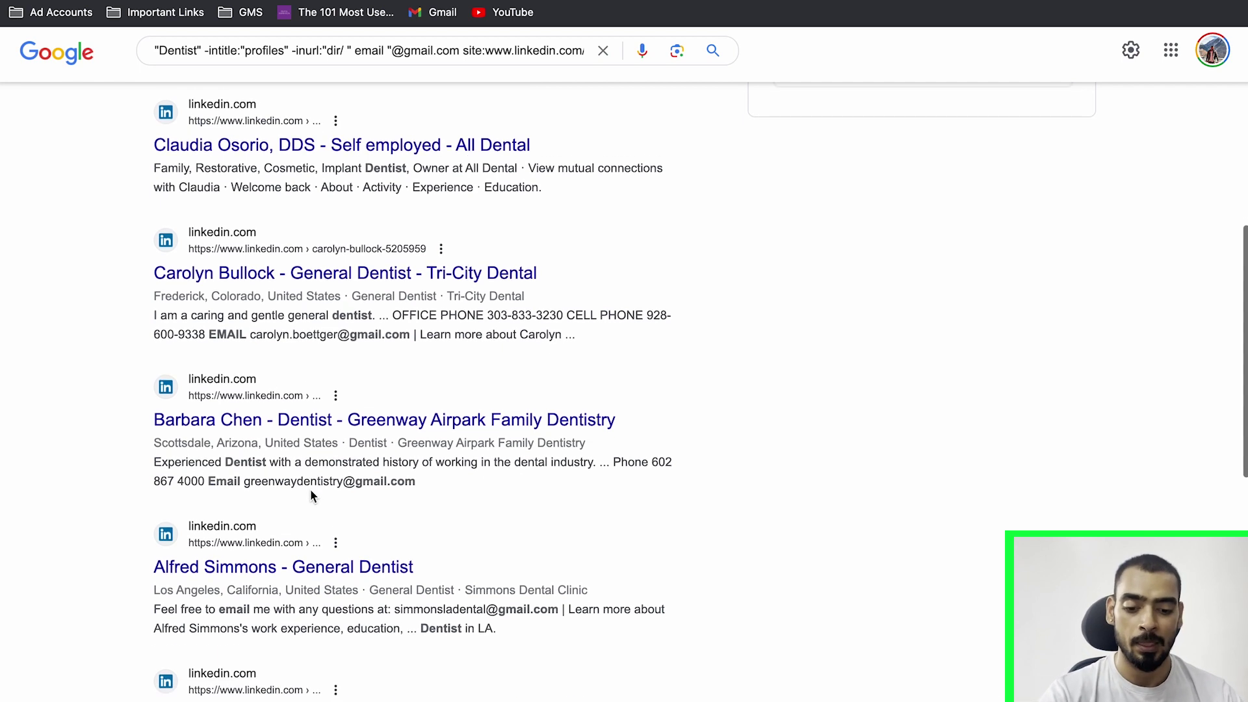
pyautogui.moveTo(246, 474); pyautogui.dragTo(451, 477)
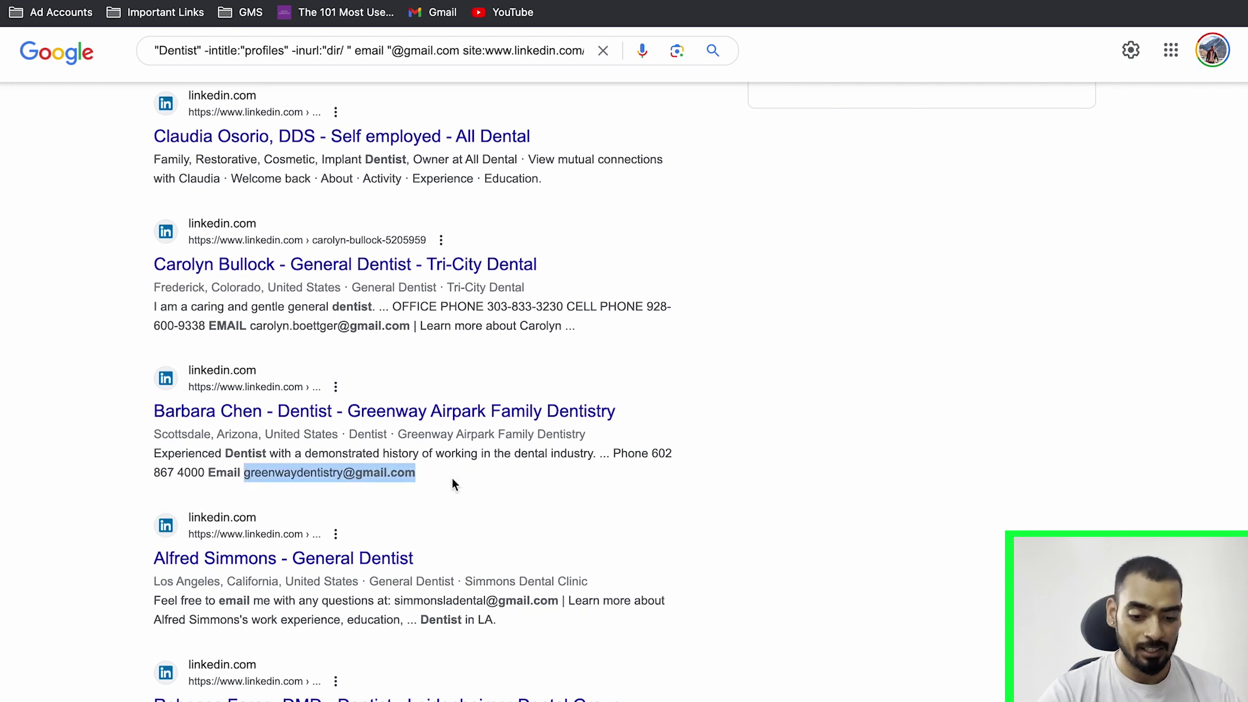
pyautogui.click(450, 477)
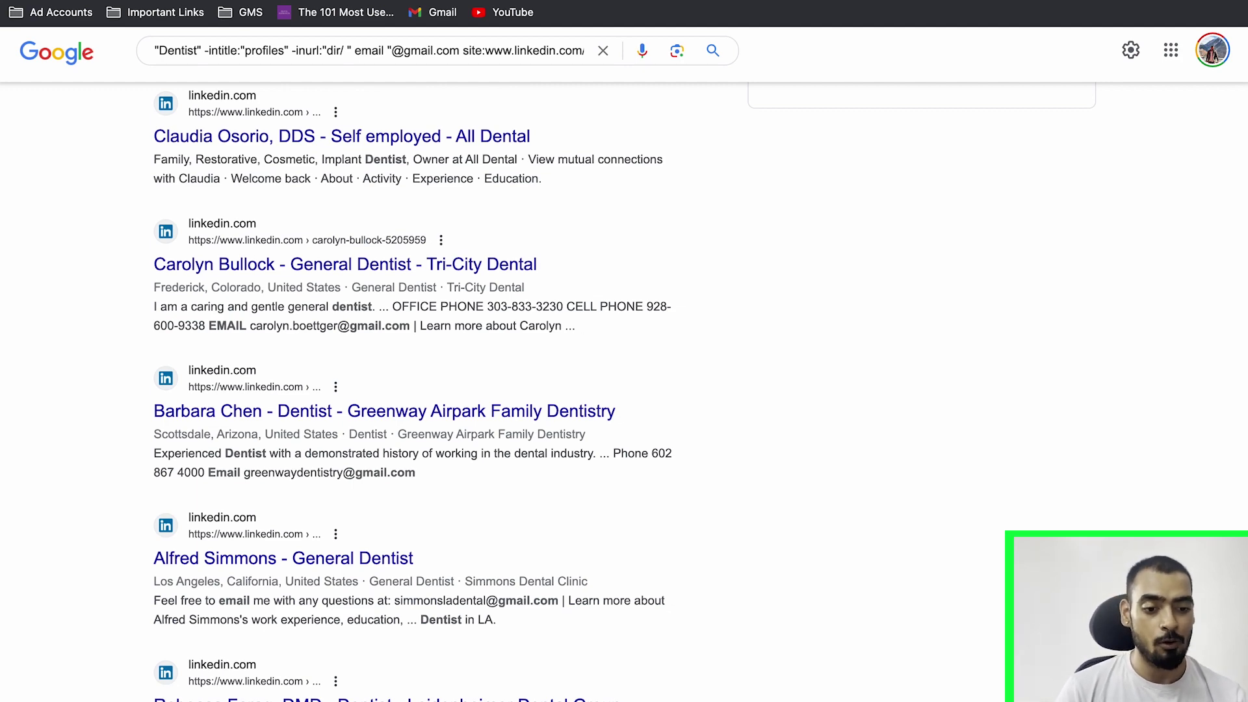
pyautogui.press('super+t')
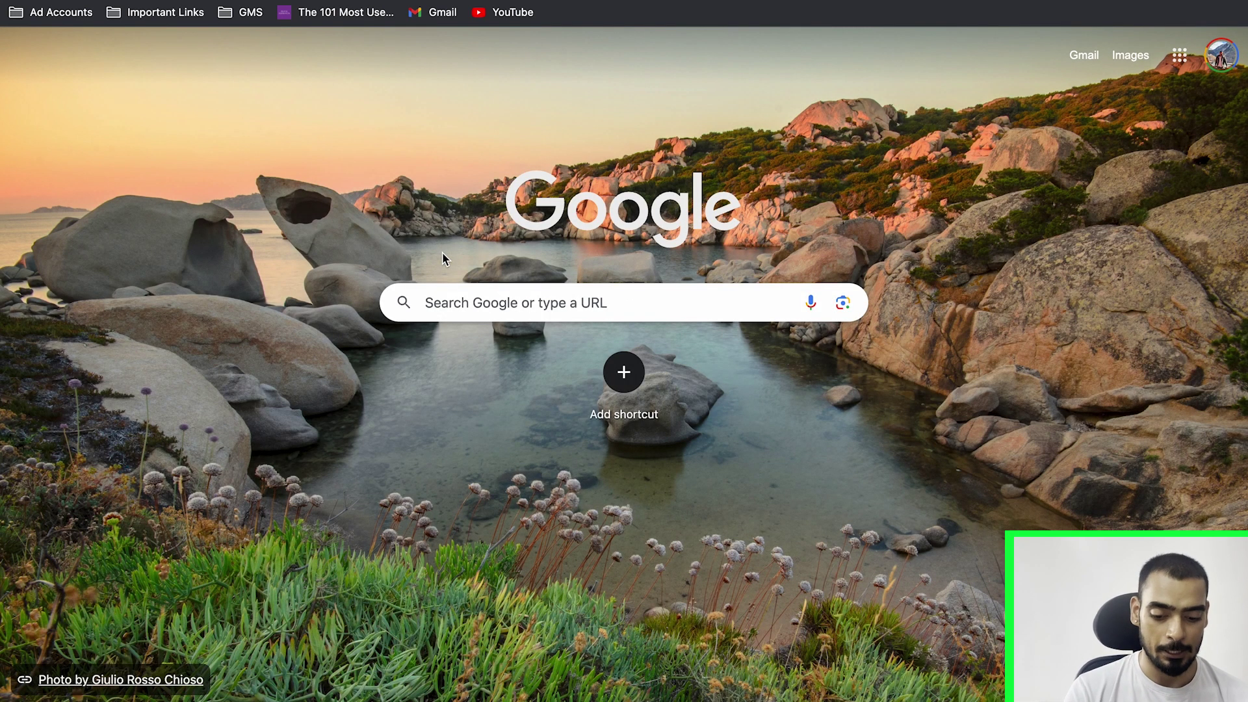
# Open Email-Checker.net's Email Extractor in the new tab, then return to the Google results.
pyautogui.write('em')
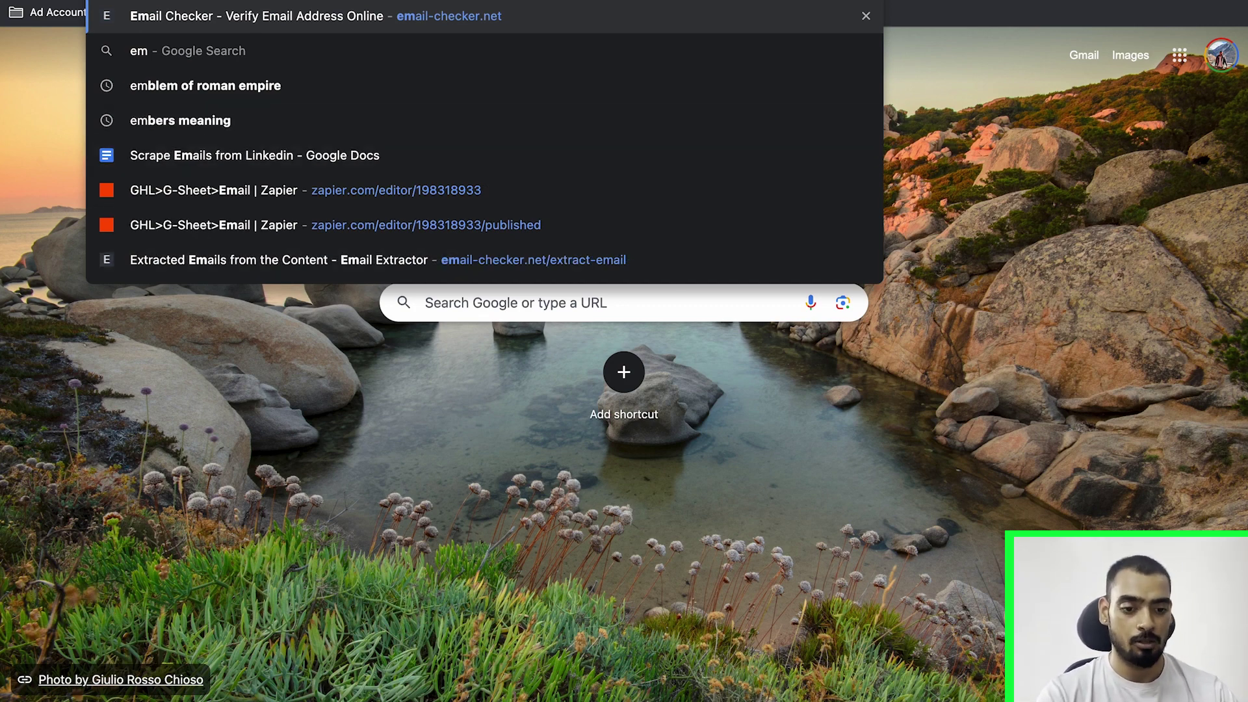
pyautogui.press('Return')
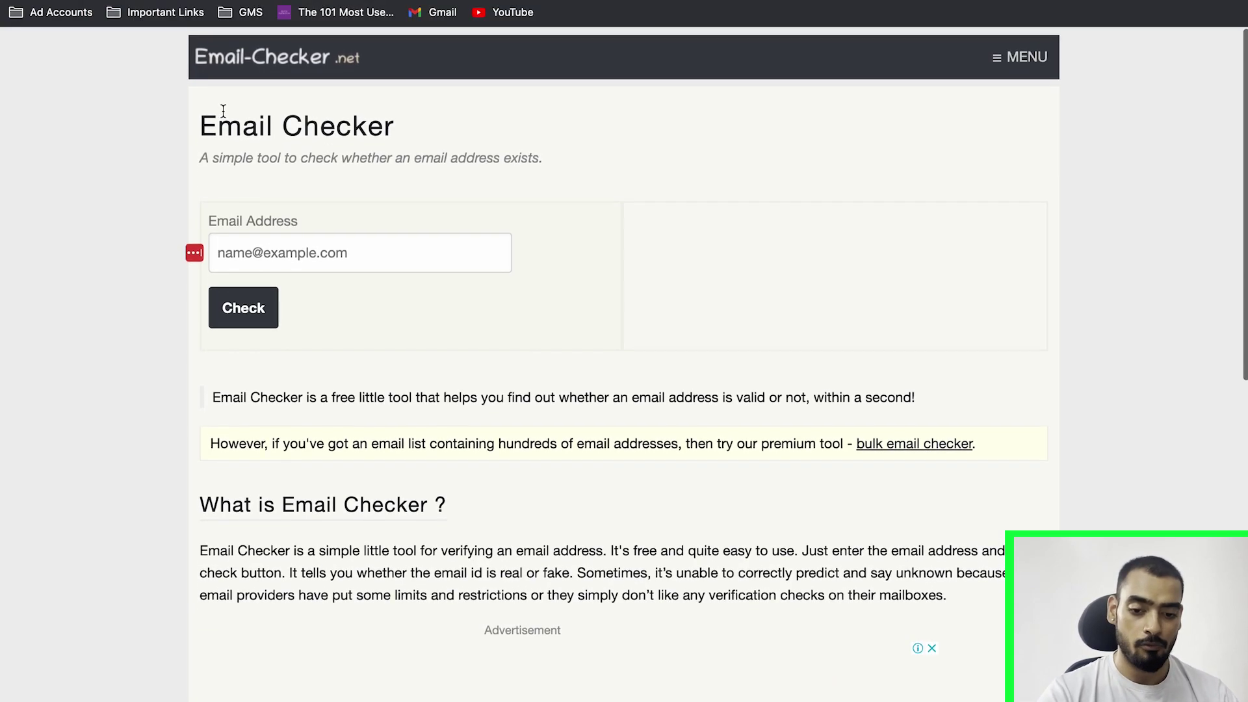
pyautogui.click(998, 62)
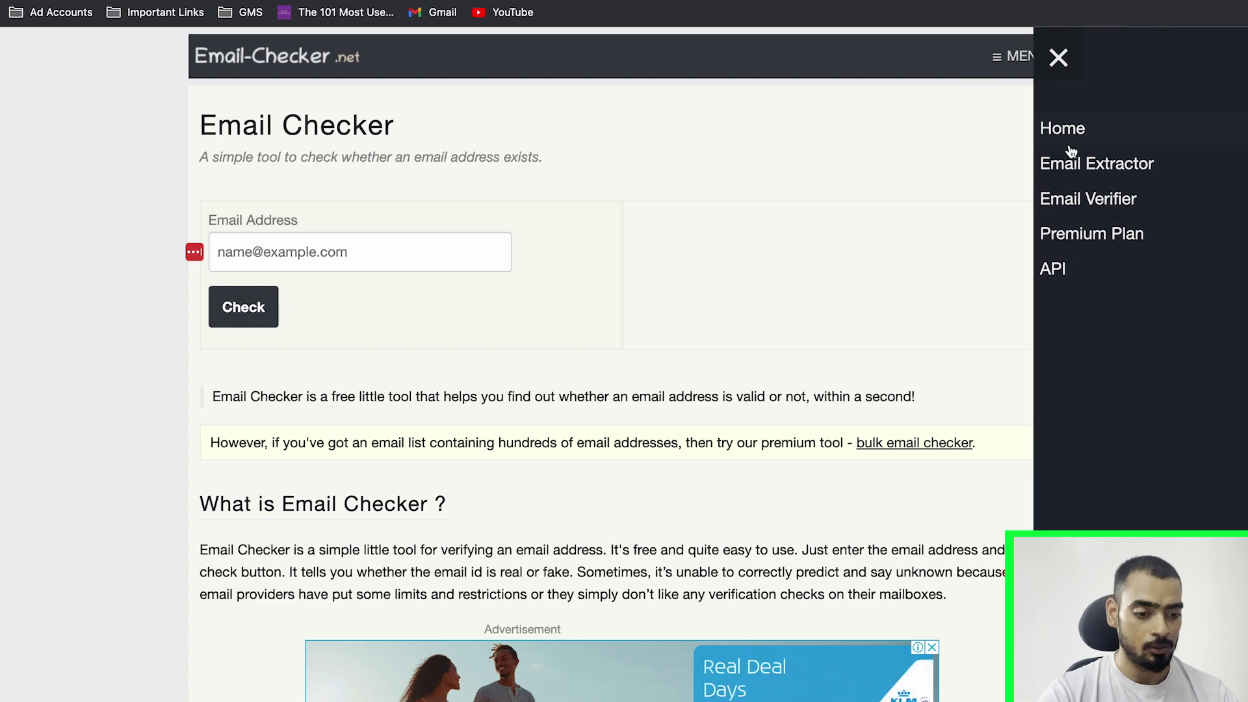
pyautogui.click(1078, 165)
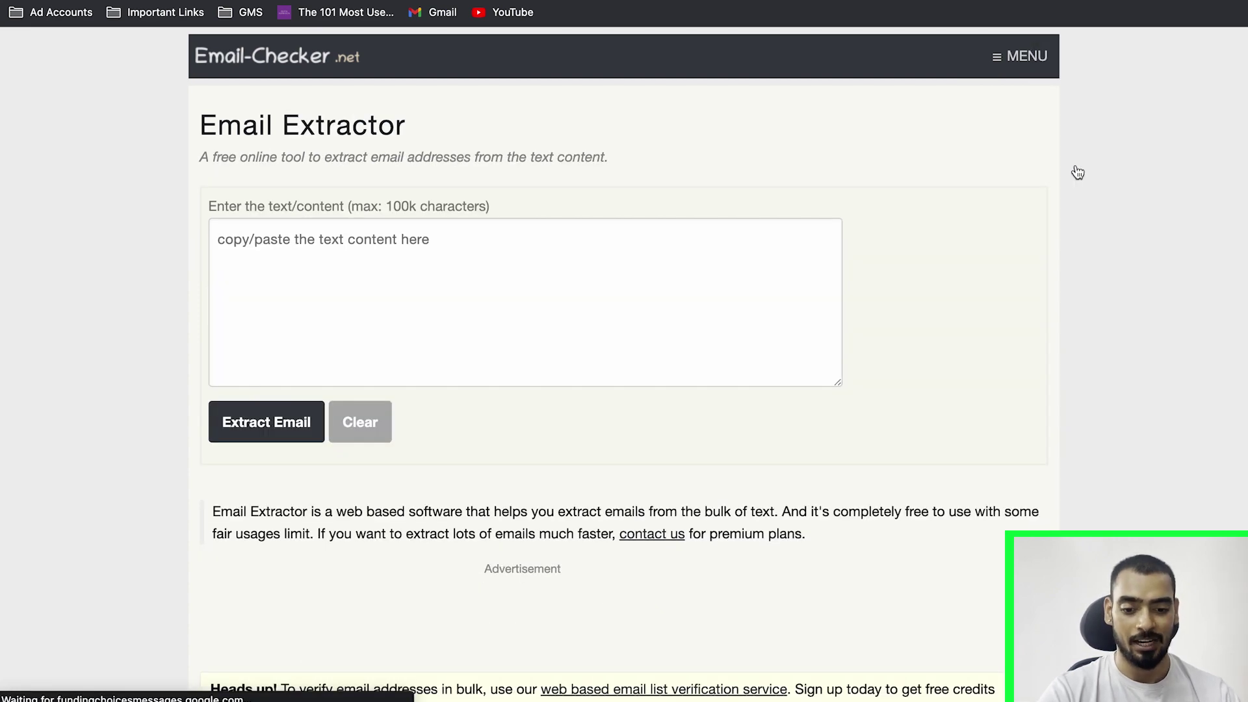
pyautogui.click(371, 257)
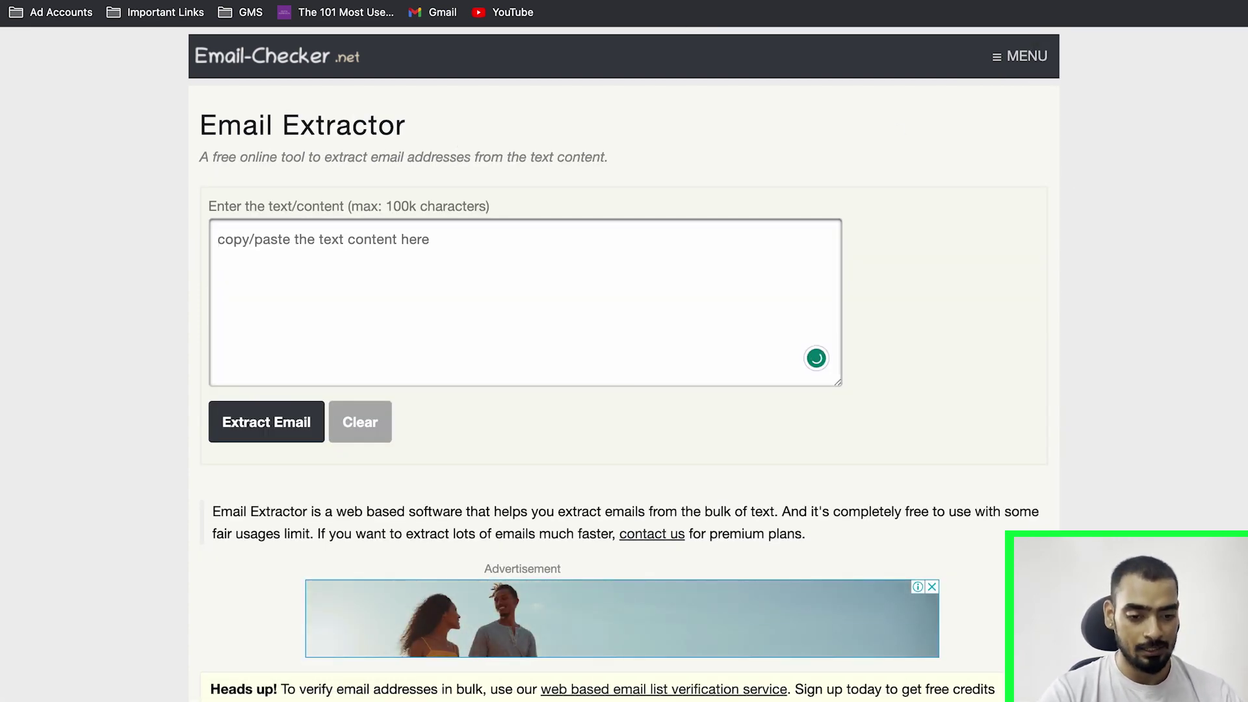
pyautogui.press('super+alt+Left')
pyautogui.scroll(8, 427, 235)
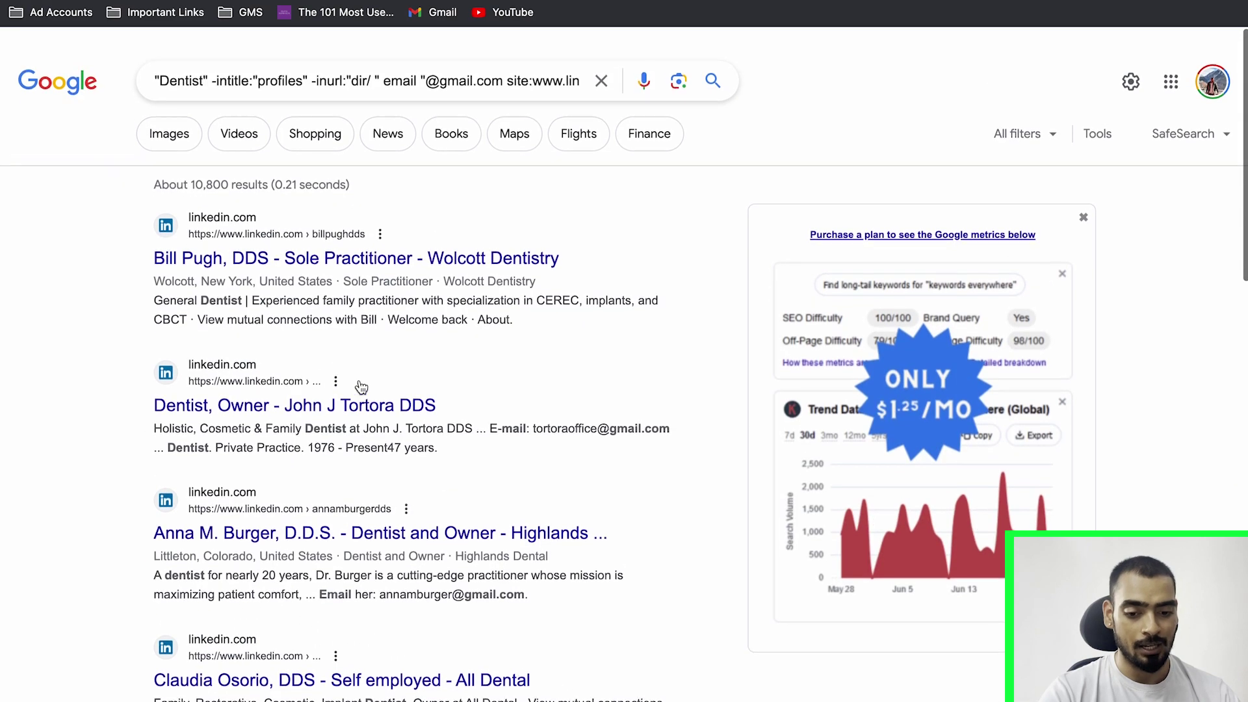
# Copy page 1's result text into the Email Extractor and extract the email addresses.
pyautogui.scroll(-17, 357, 388)
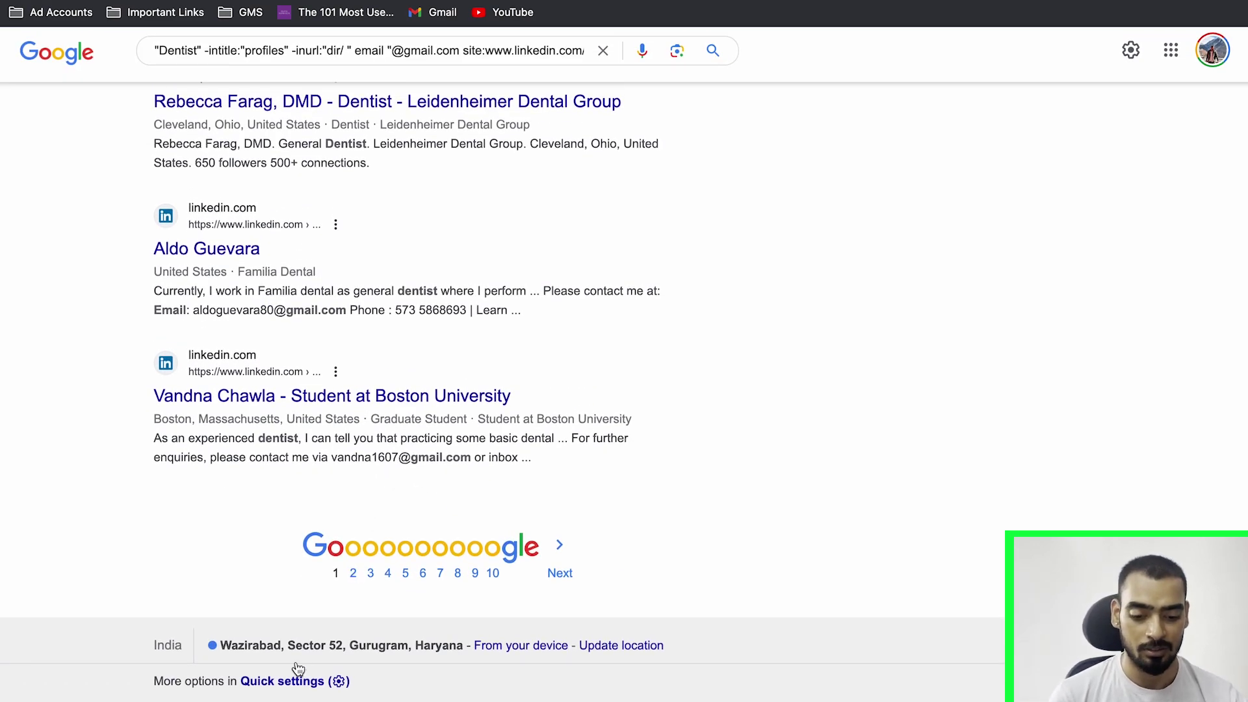
pyautogui.scroll(15, 319, 451)
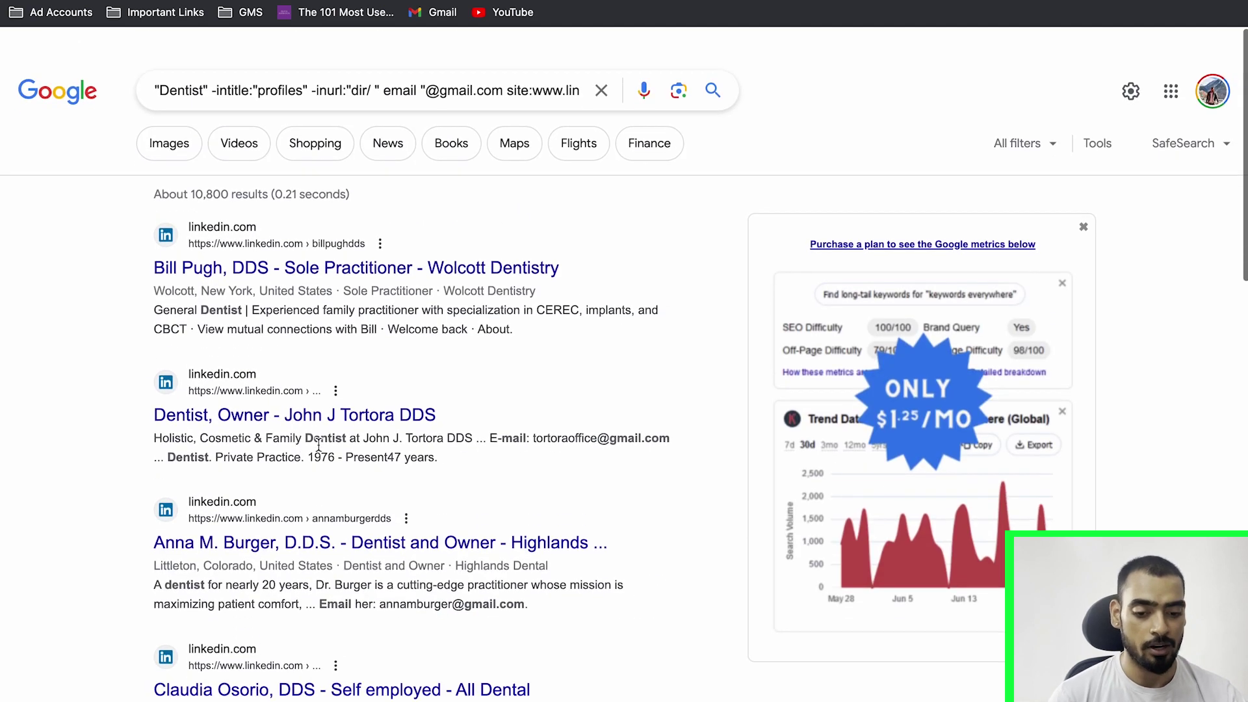
pyautogui.moveTo(122, 216); pyautogui.dragTo(550, 482)
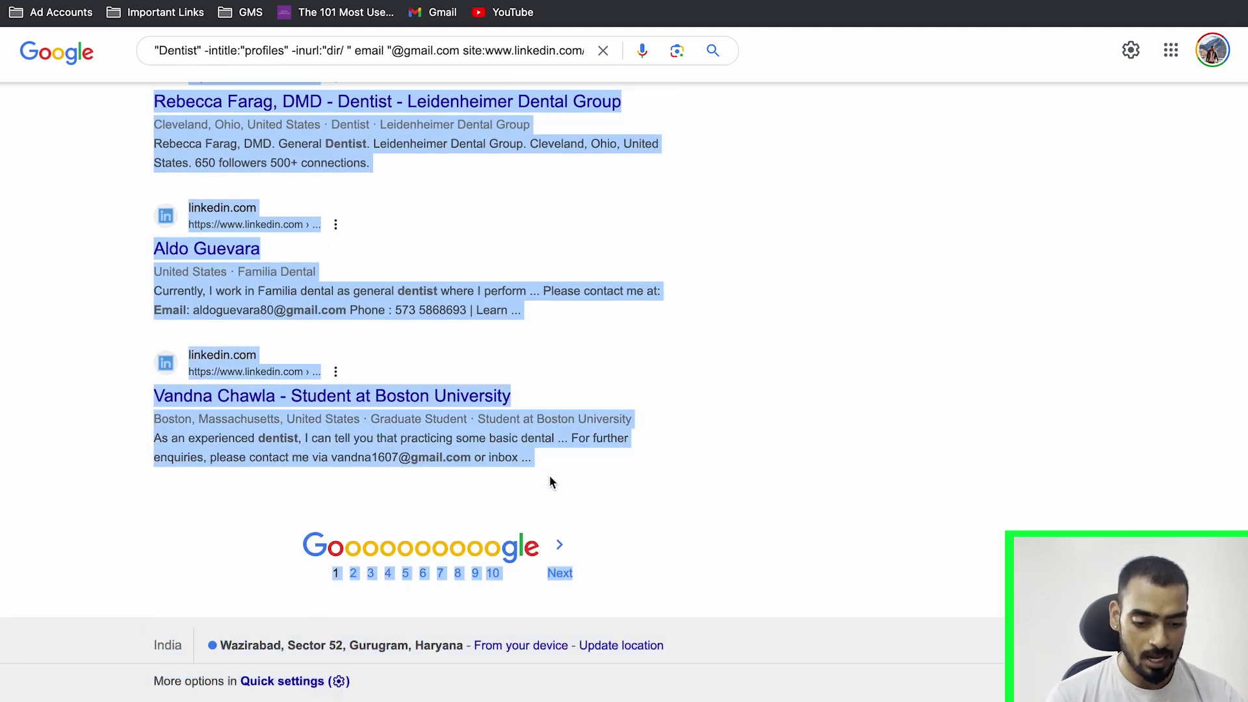
pyautogui.hotkey('ctrl', 'Tab')
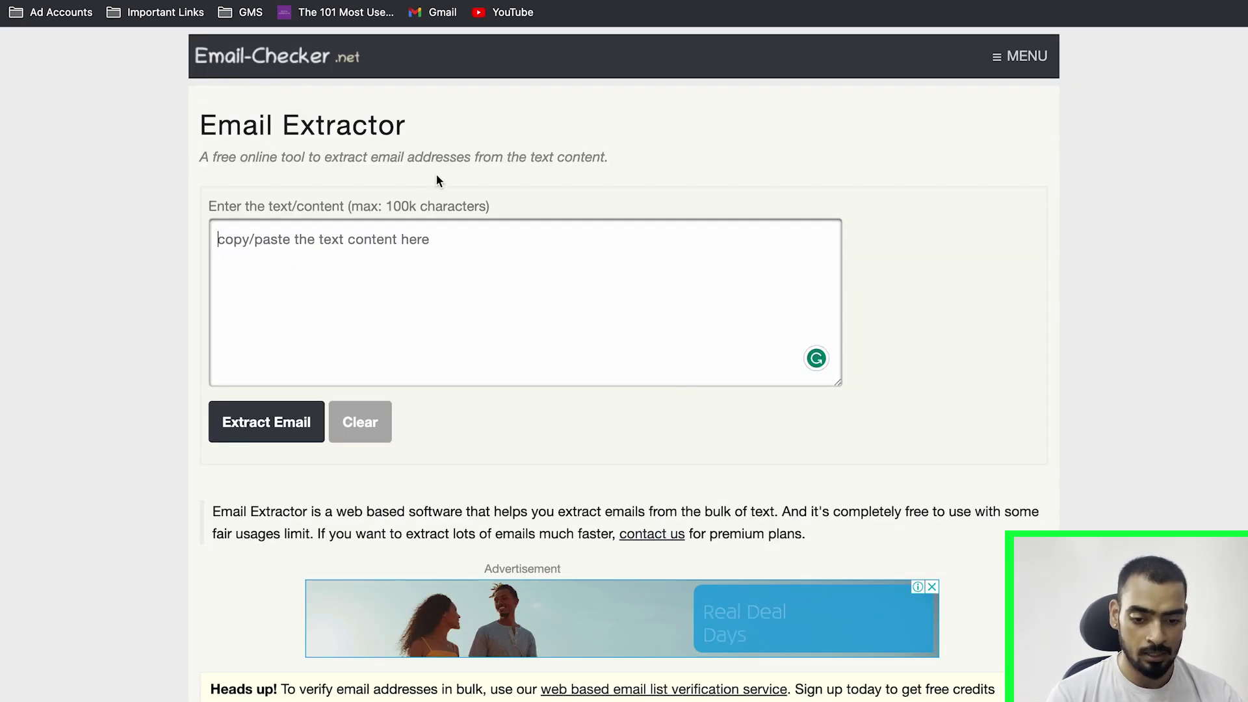
pyautogui.hotkey('ctrl', 'v')
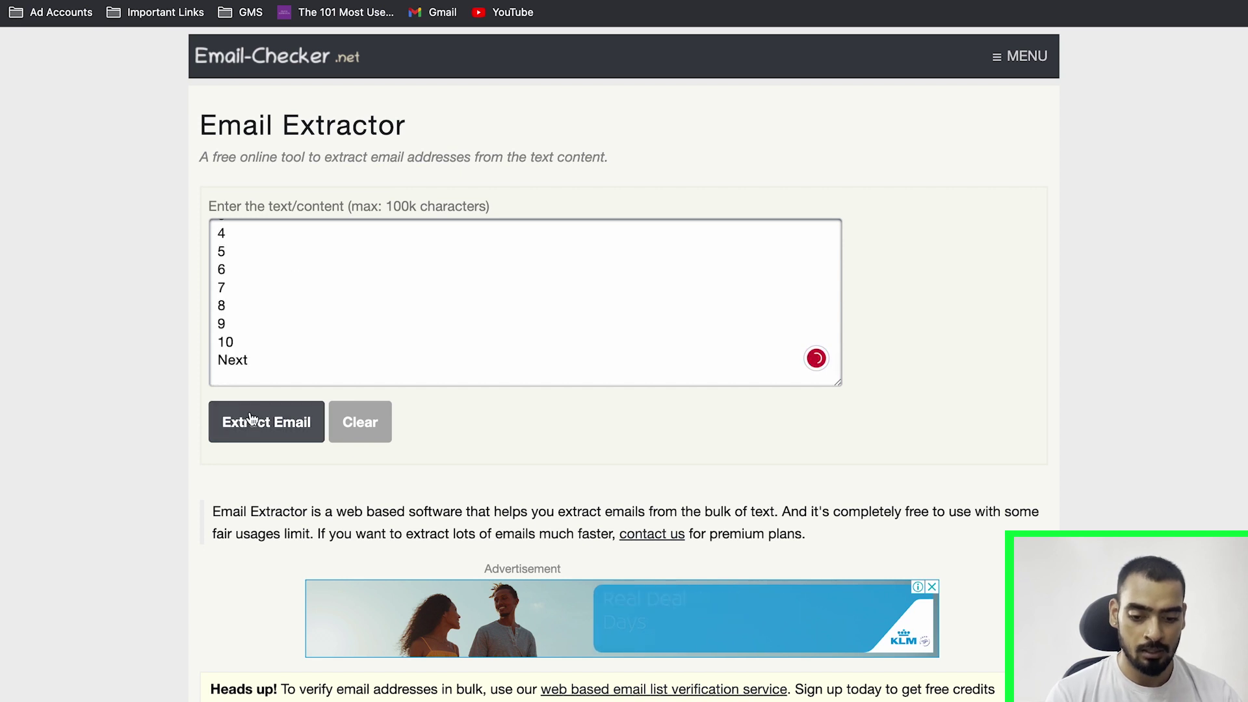
pyautogui.click(265, 422)
# Paste the seven extracted addresses into A2:A8 of the Email List sheet and widen column A.
pyautogui.scroll(-1, 327, 357)
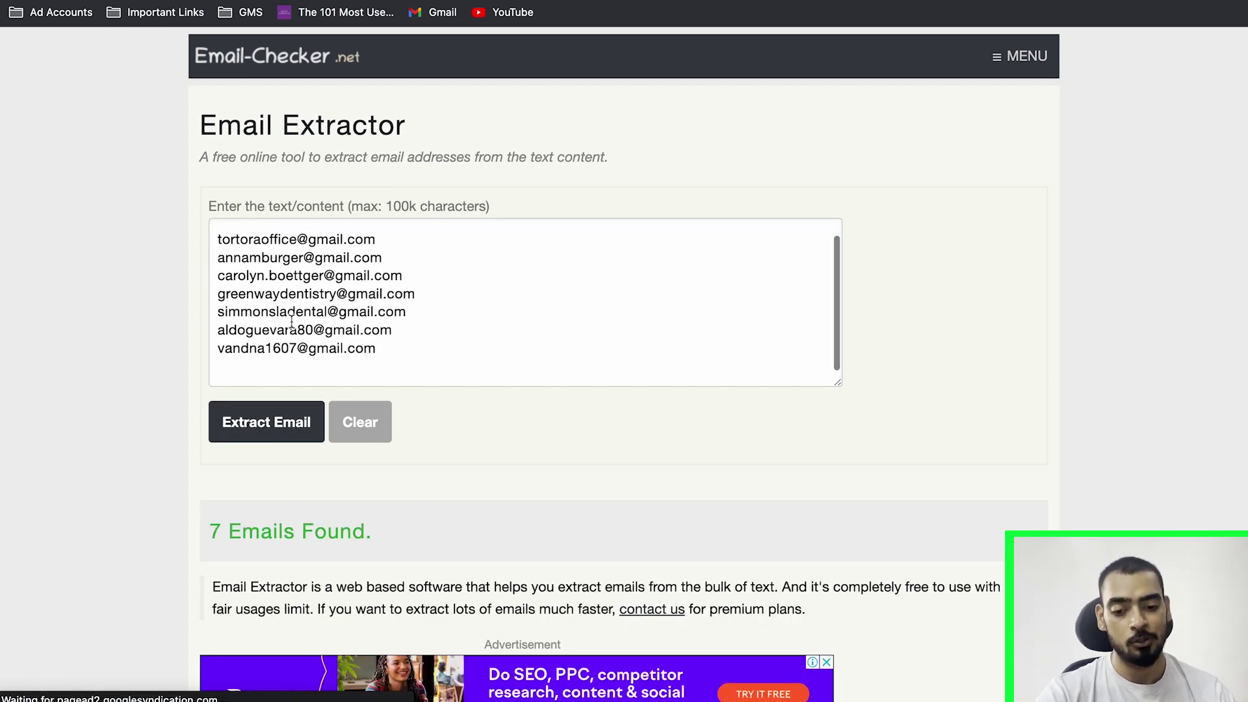
pyautogui.scroll(1, 273, 305)
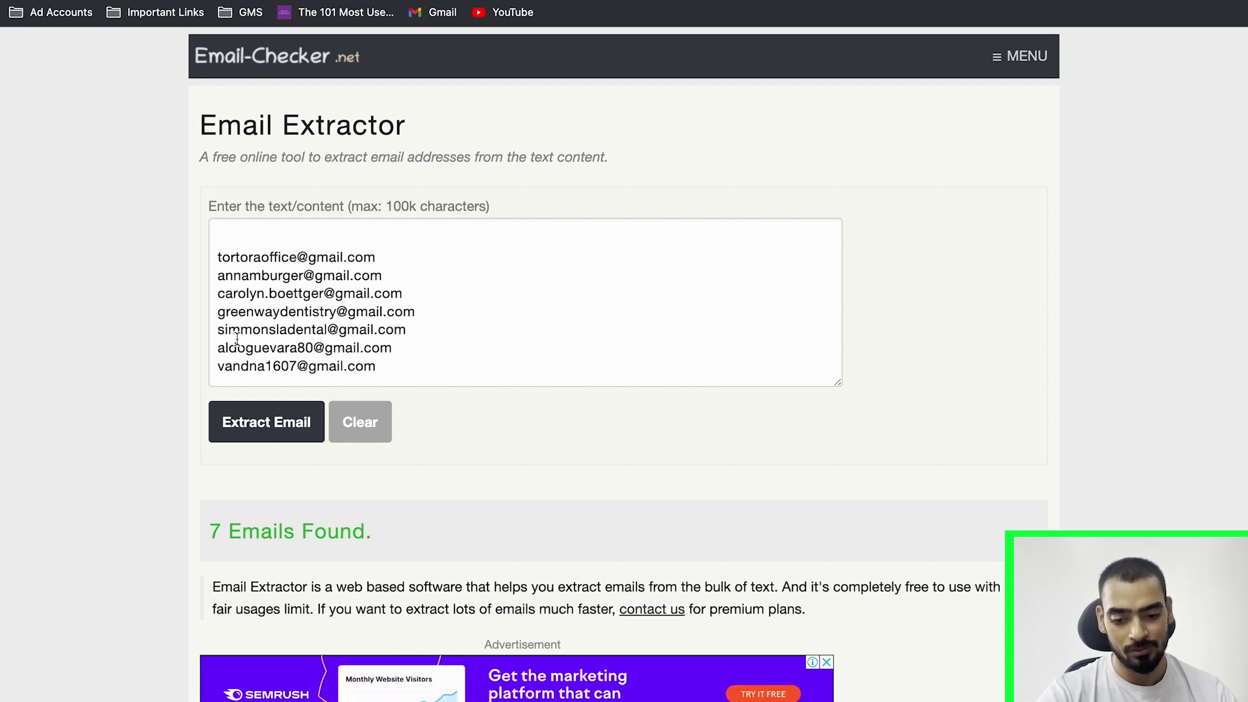
pyautogui.scroll(-1, 249, 367)
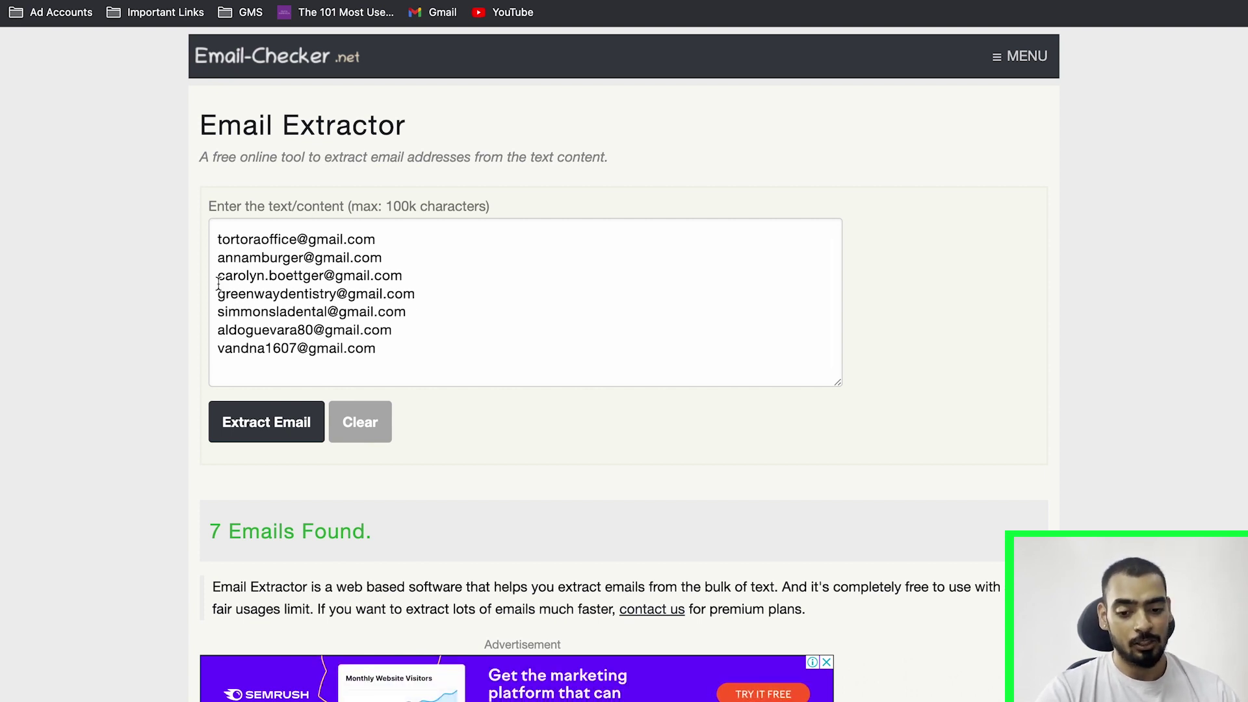
pyautogui.scroll(1, 218, 251)
pyautogui.moveTo(218, 250); pyautogui.dragTo(390, 359)
pyautogui.hotkey('ctrl', 'c')
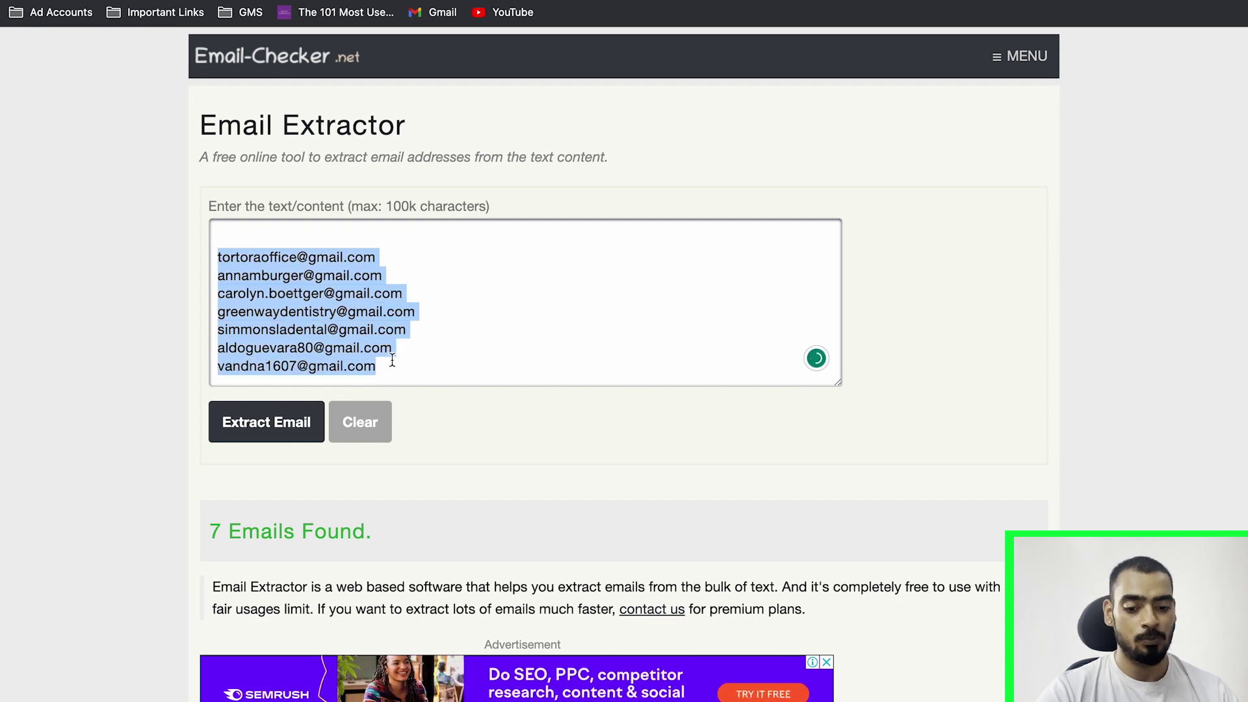
pyautogui.hotkey('ctrl', 'Tab')
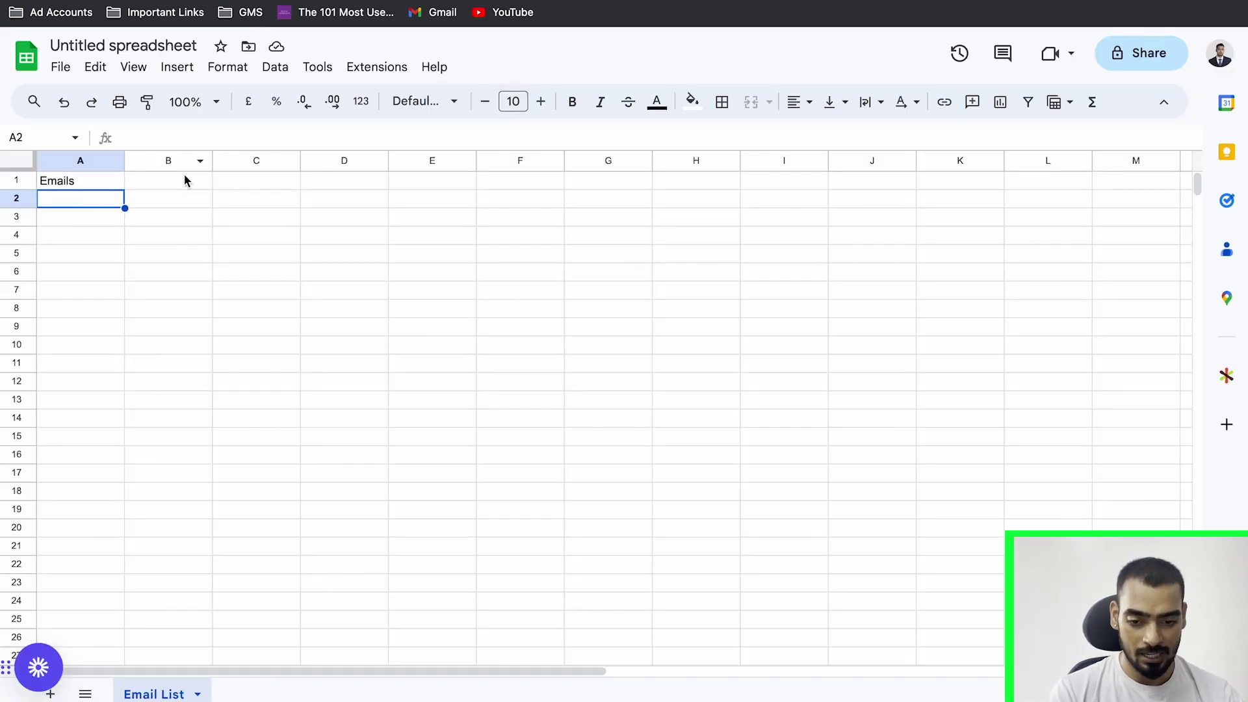
pyautogui.moveTo(66, 202); pyautogui.dragTo(66, 362)
pyautogui.hotkey('ctrl', 'v')
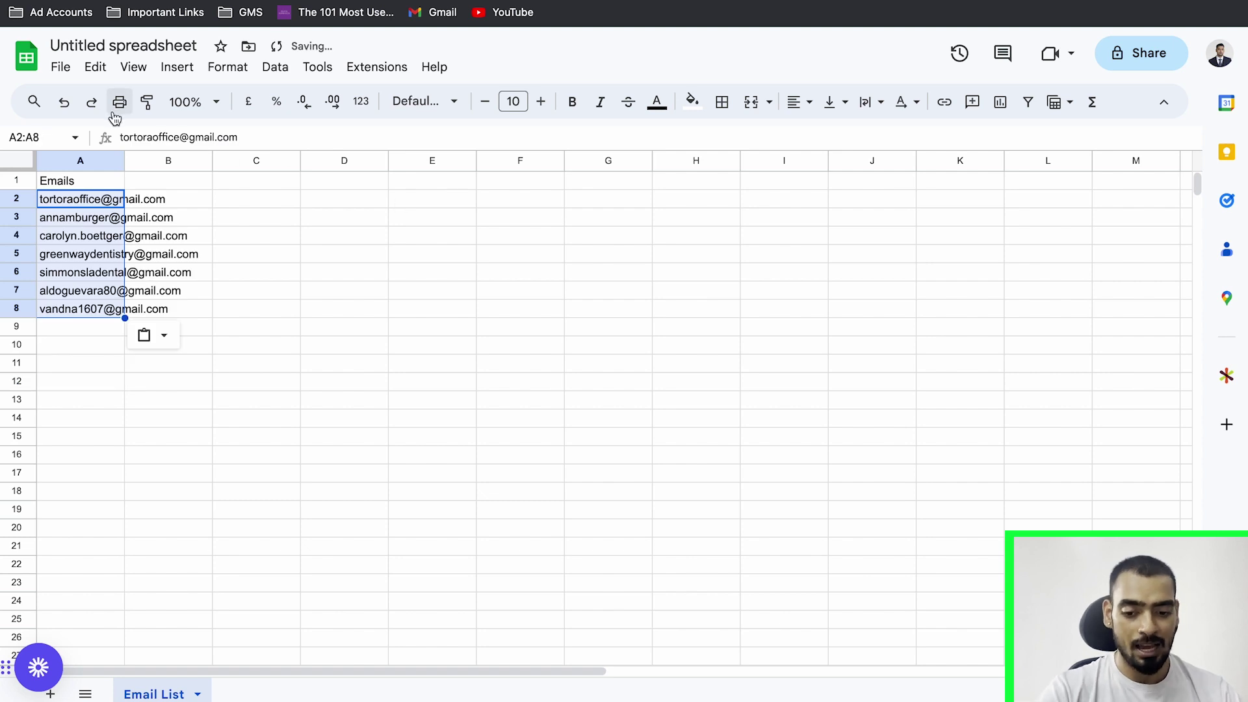
pyautogui.moveTo(124, 161); pyautogui.dragTo(213, 163)
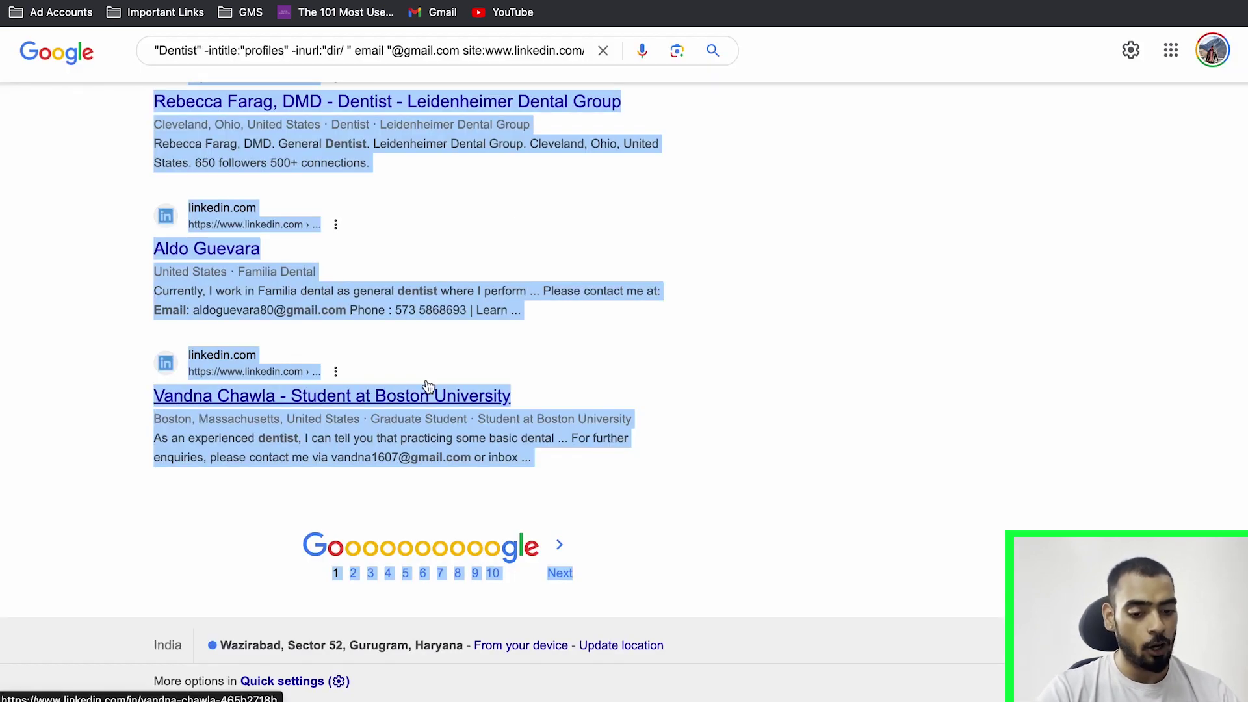
# Clear the highlight on page 1's results and glance at the extractor tab before returning.
pyautogui.click(194, 513)
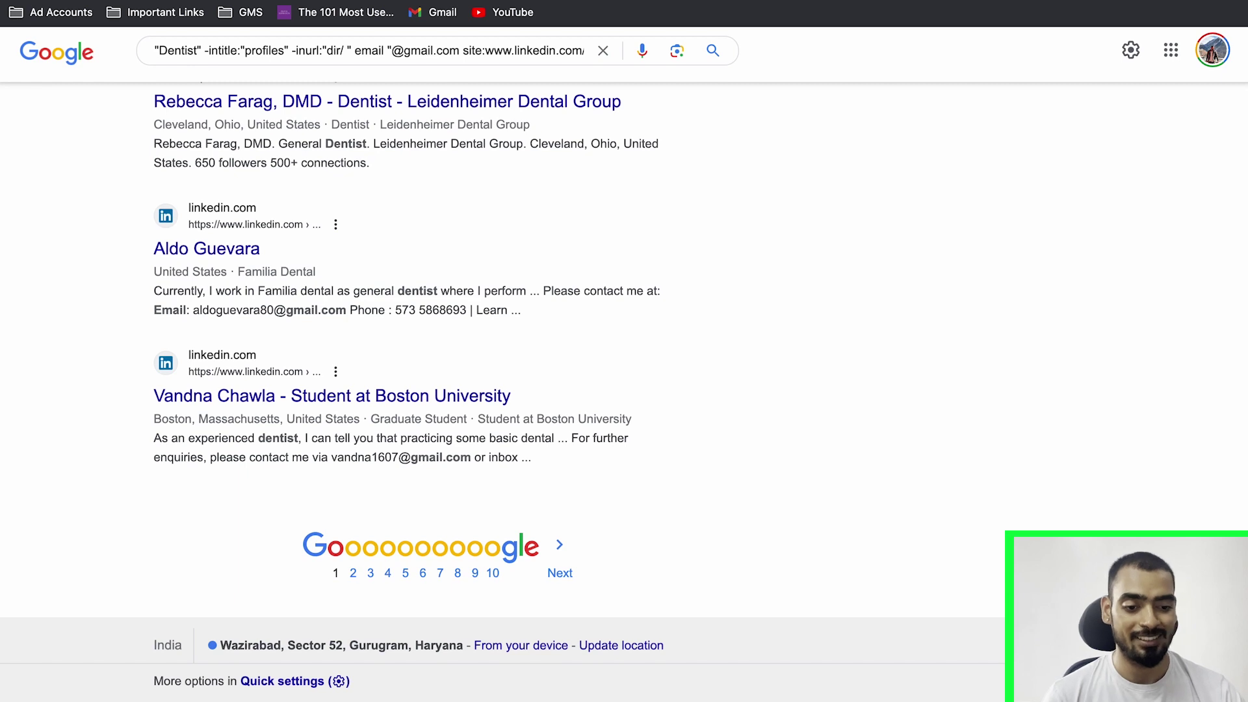
pyautogui.hotkey('ctrl', 'Tab')
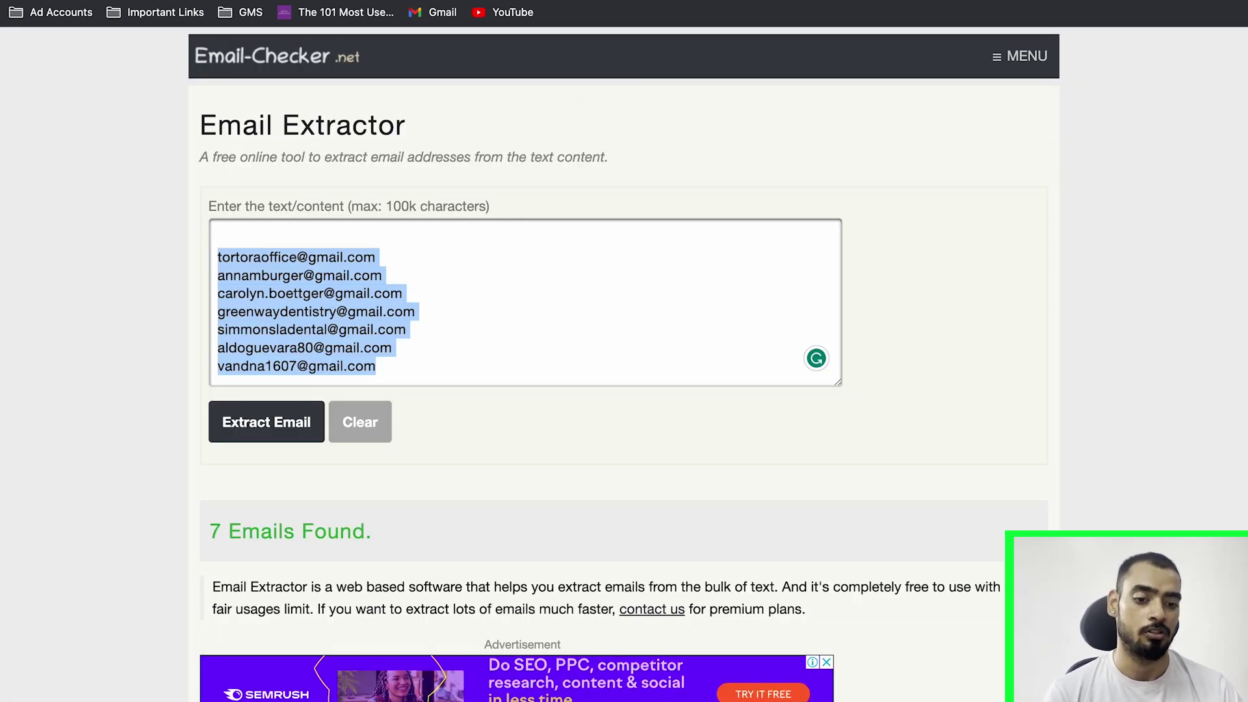
pyautogui.hotkey('ctrl', 'shift', 'Tab')
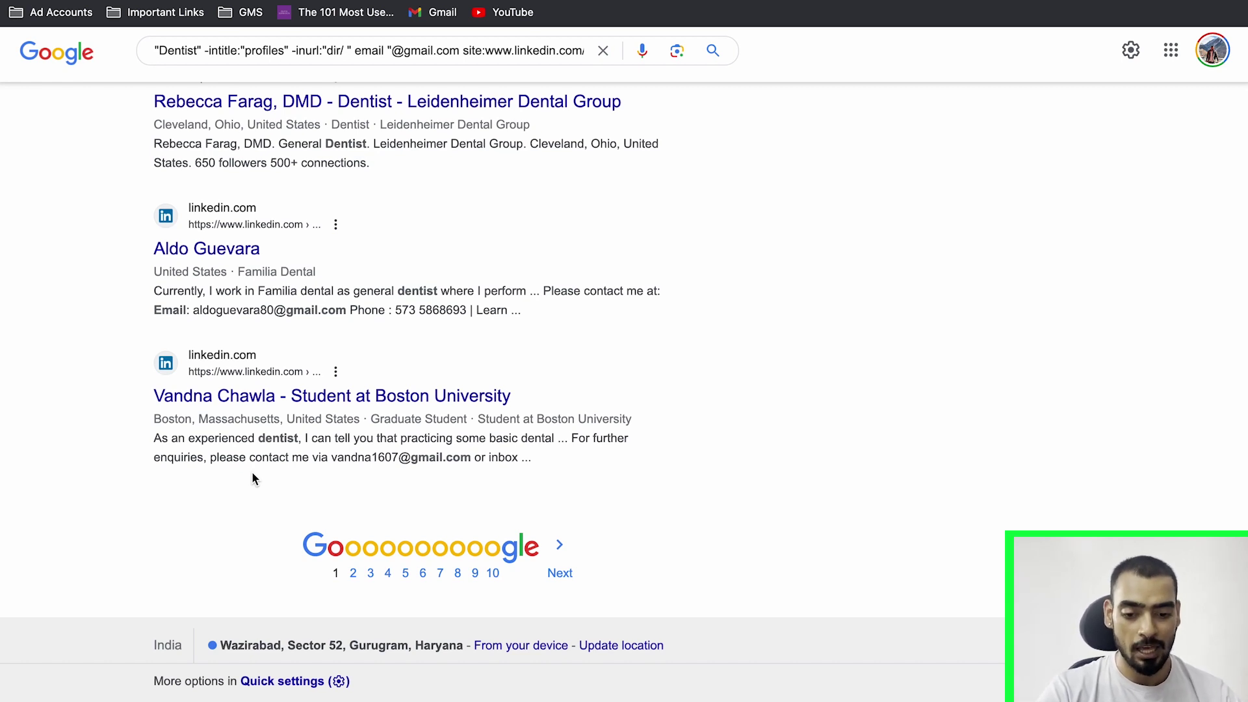
# Copy page 2's result text into the cleared Email Extractor and extract the addresses.
pyautogui.click(353, 573)
pyautogui.scroll(-1, 240, 319)
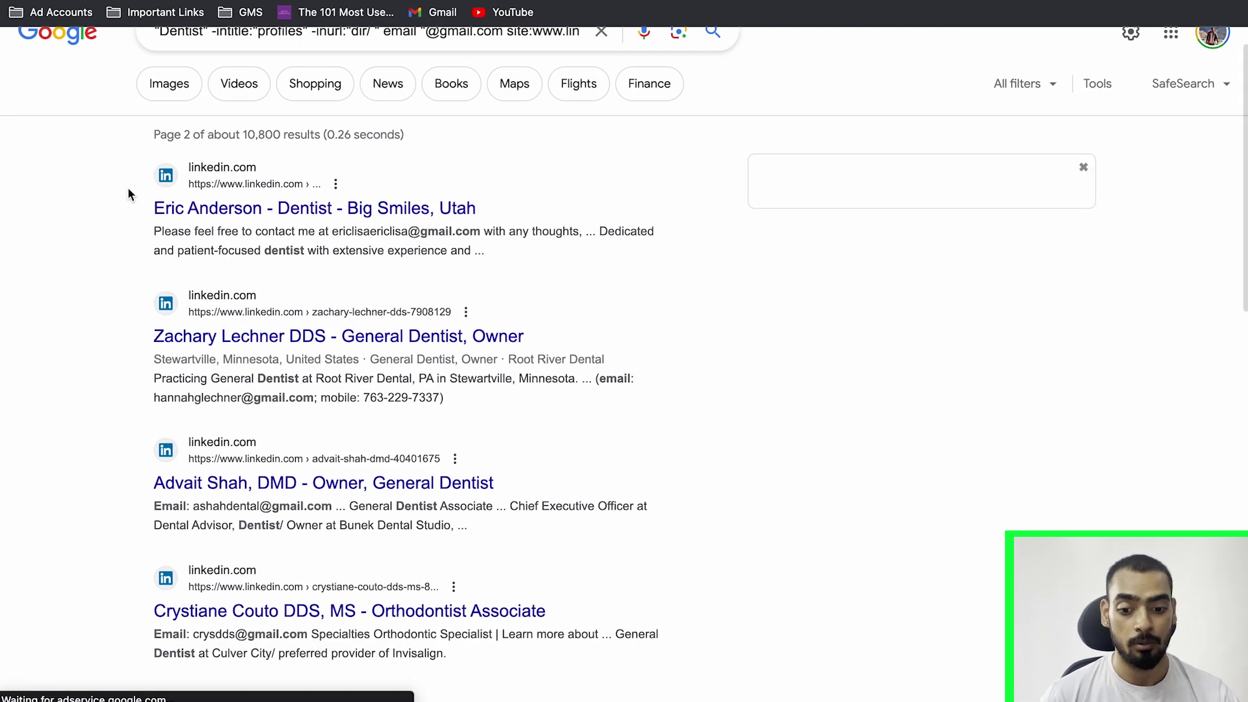
pyautogui.moveTo(128, 186); pyautogui.dragTo(510, 484)
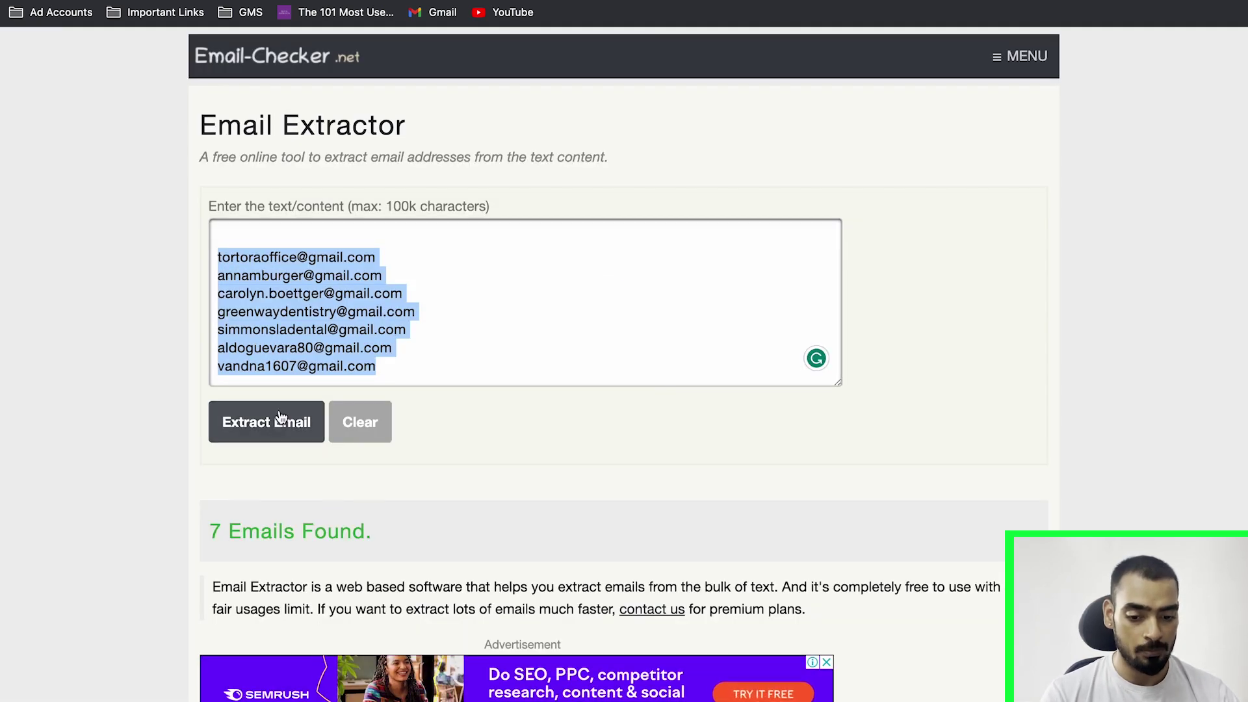
pyautogui.click(362, 419)
pyautogui.click(296, 312)
pyautogui.press('super+v')
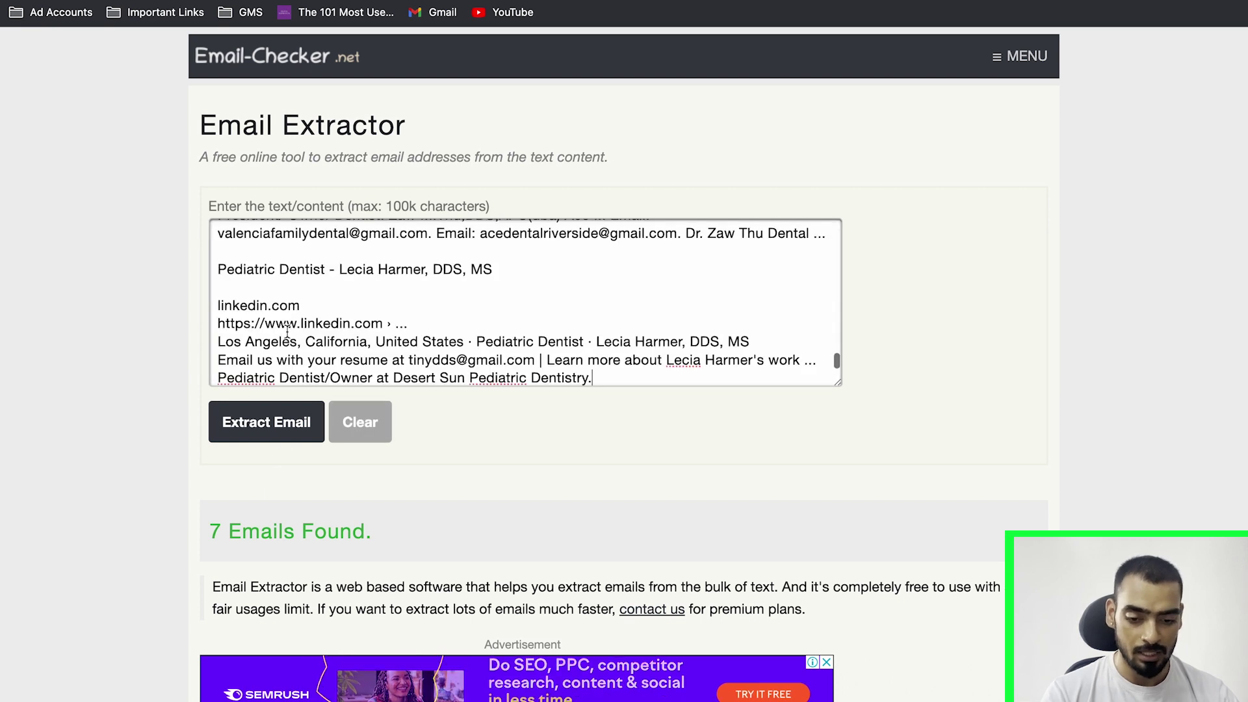
pyautogui.click(255, 419)
# Copy the eleven extracted Gmail addresses and bring the Email List sheet into view.
pyautogui.scroll(-3, 260, 286)
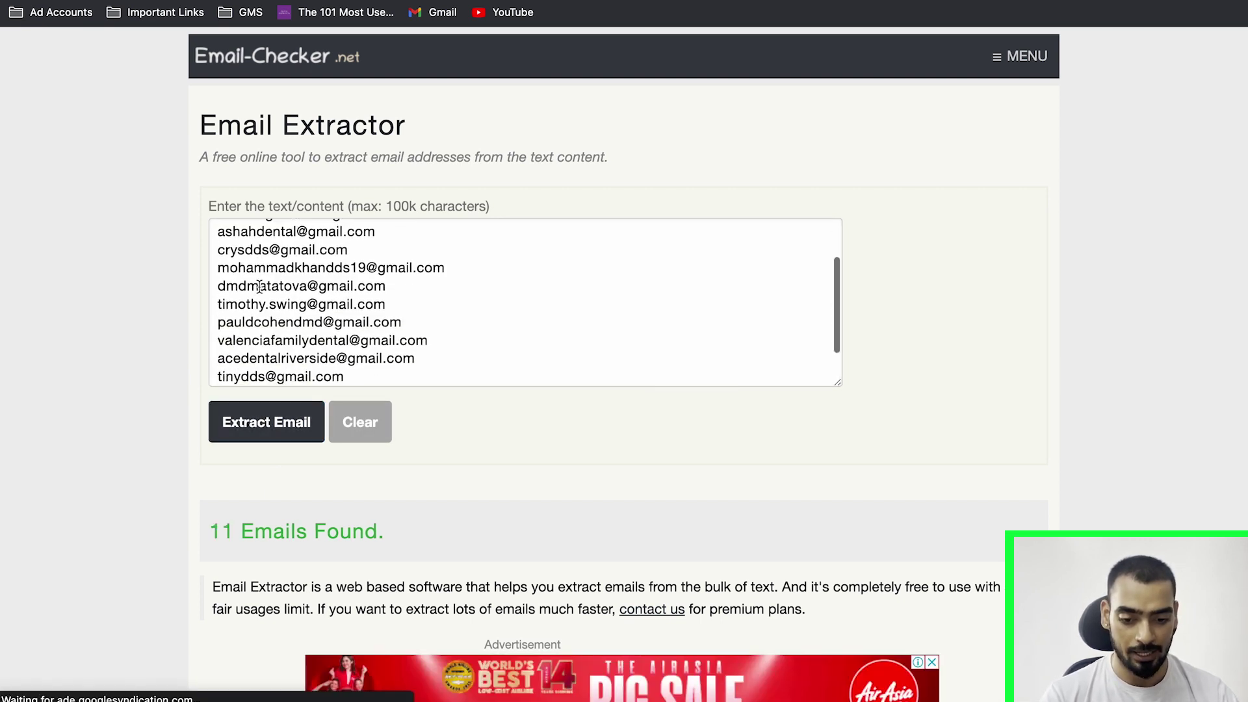
pyautogui.scroll(3, 245, 273)
pyautogui.moveTo(222, 236); pyautogui.dragTo(304, 412)
pyautogui.press('super+c')
pyautogui.hotkey('ctrl', 'Tab')
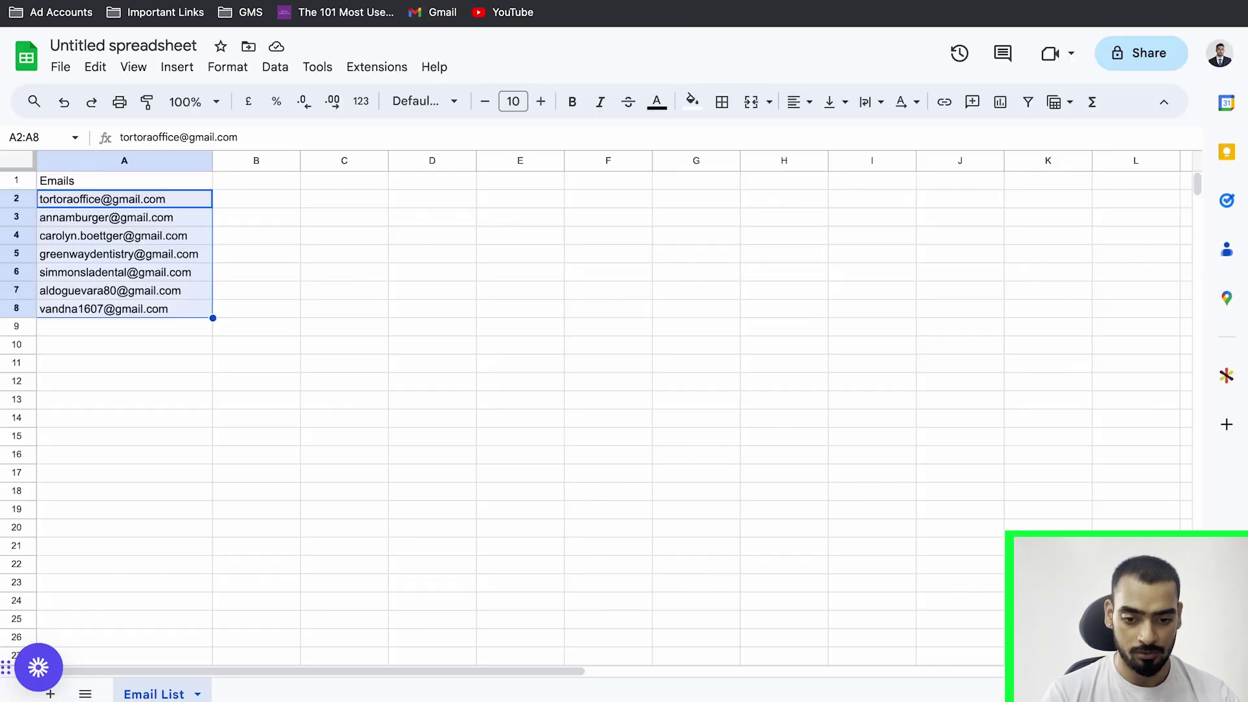
# Paste the eleven page-2 addresses into A9:A19 and widen column A to fit them.
pyautogui.click(91, 332)
pyautogui.hotkey('shift', 'Down')
pyautogui.hotkey('shift', 'Down')
pyautogui.hotkey('shift', 'Down')
pyautogui.hotkey('shift', 'Down')
pyautogui.hotkey('shift', 'Down')
pyautogui.hotkey('shift', 'Down')
pyautogui.hotkey('shift', 'Down')
pyautogui.hotkey('shift', 'Down')
pyautogui.hotkey('shift', 'Down')
pyautogui.hotkey('shift', 'Down')
pyautogui.hotkey('shift', 'Down')
pyautogui.hotkey('shift', 'Down')
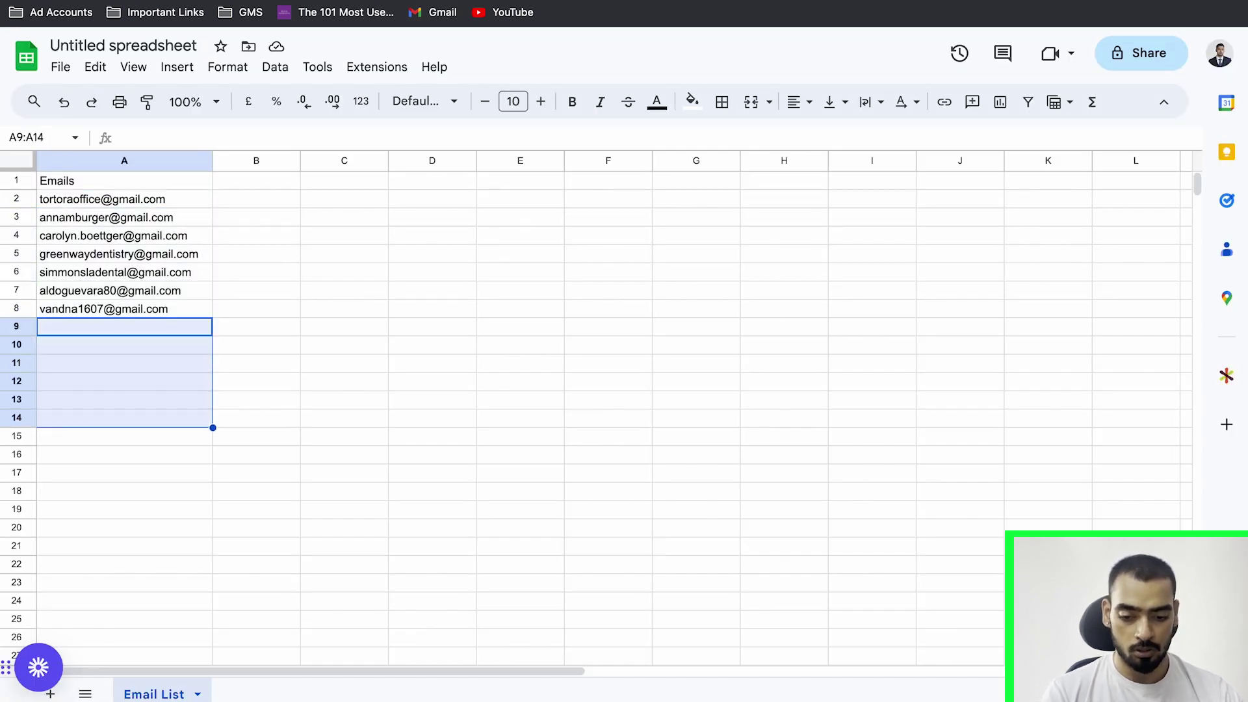
pyautogui.press('super+v')
pyautogui.click(254, 458)
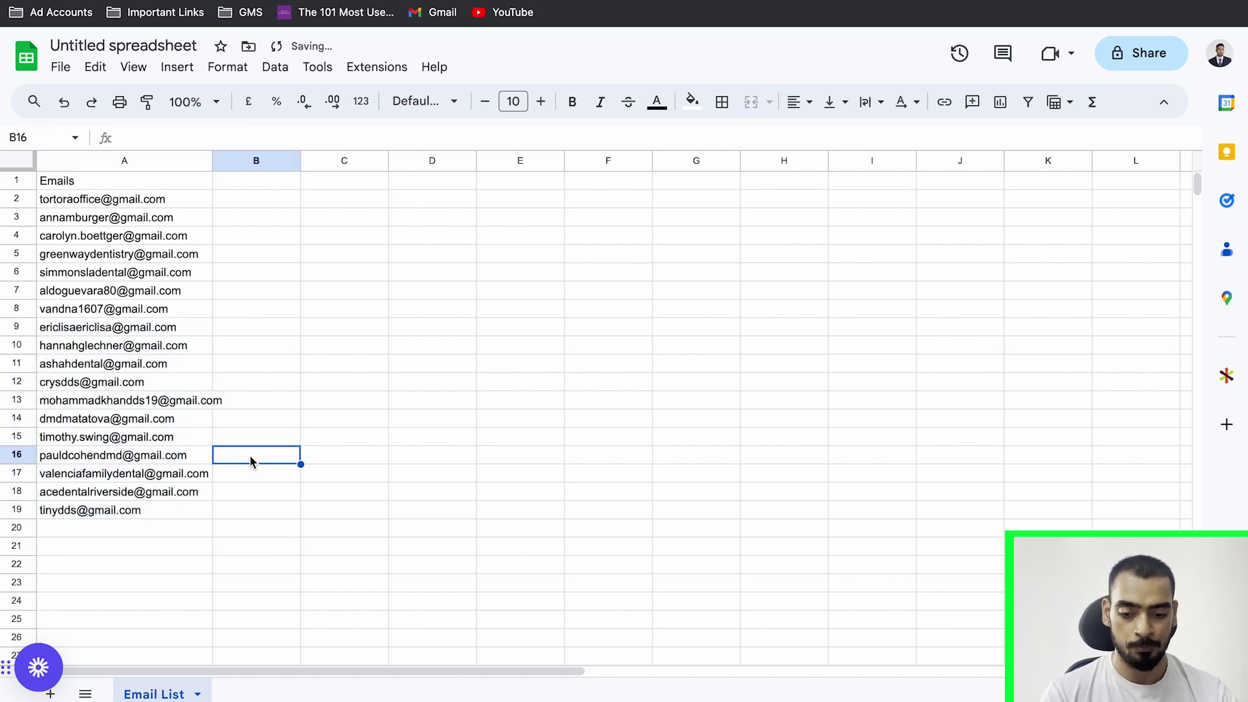
pyautogui.moveTo(213, 160); pyautogui.dragTo(251, 160)
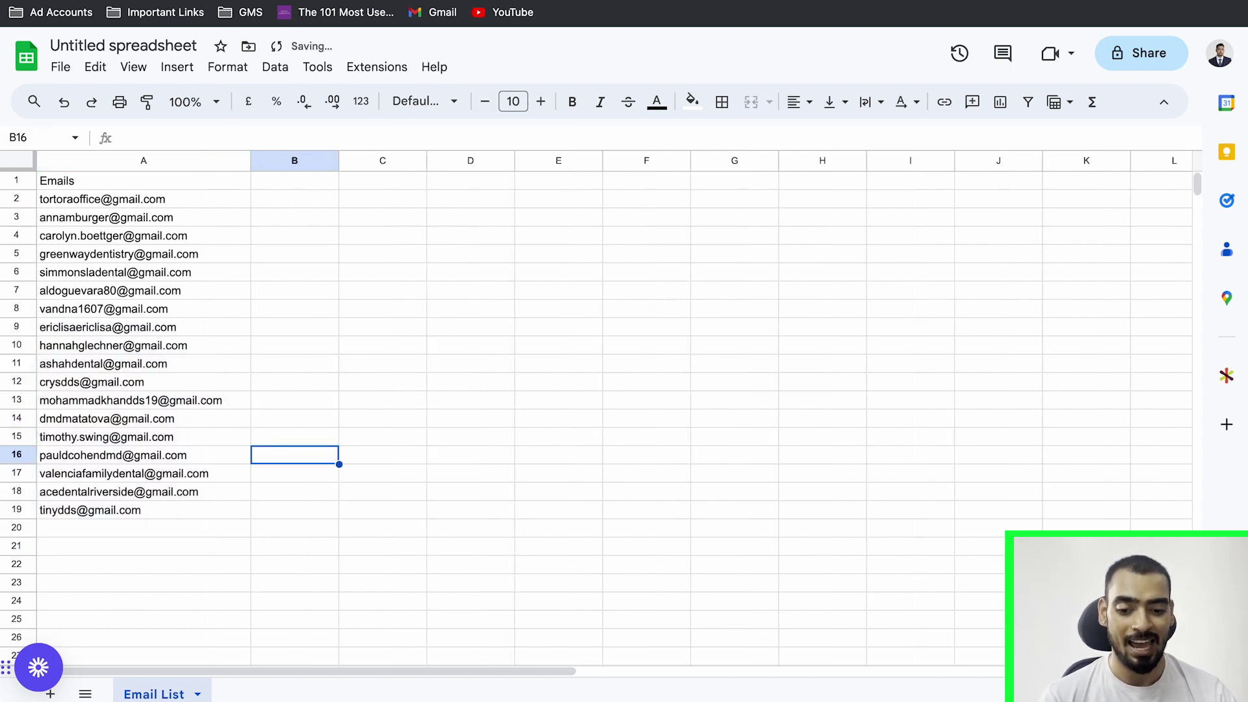
# Go back to the Google Dentist search results, passing through the email extractor.
pyautogui.hotkey('ctrl', 'Tab')
pyautogui.scroll(-2, 552, 443)
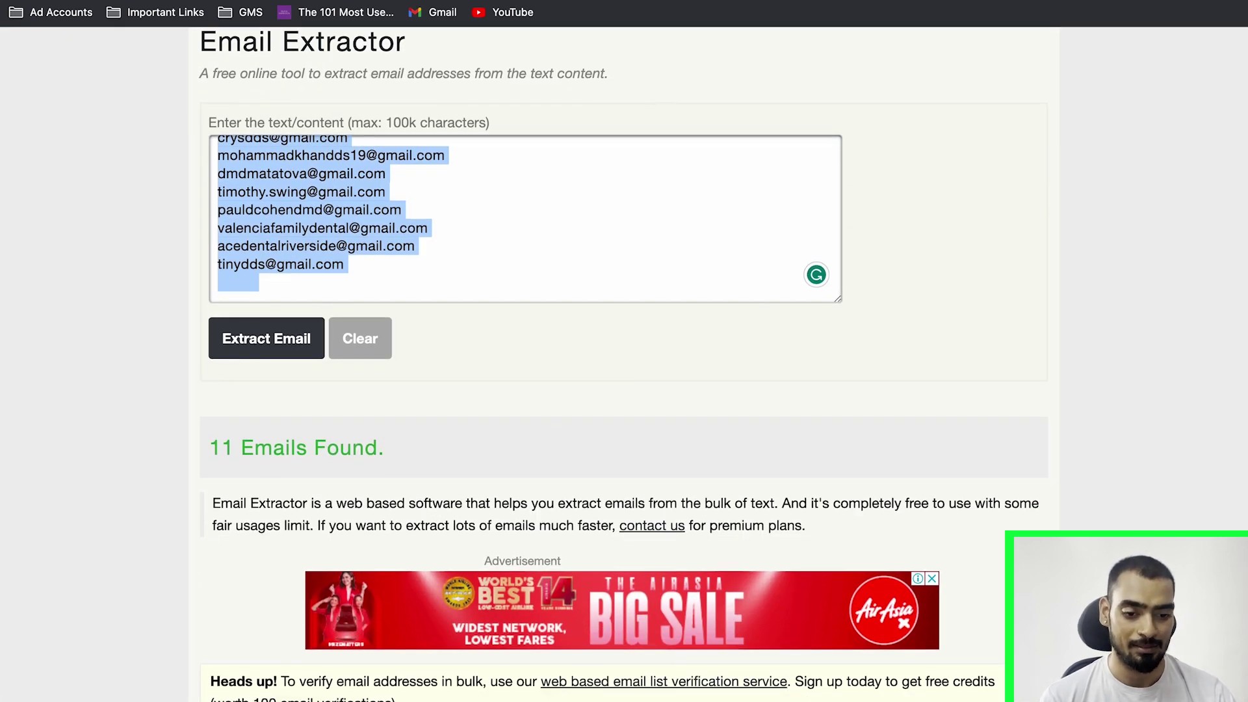
pyautogui.hotkey('ctrl', 'shift', 'Tab')
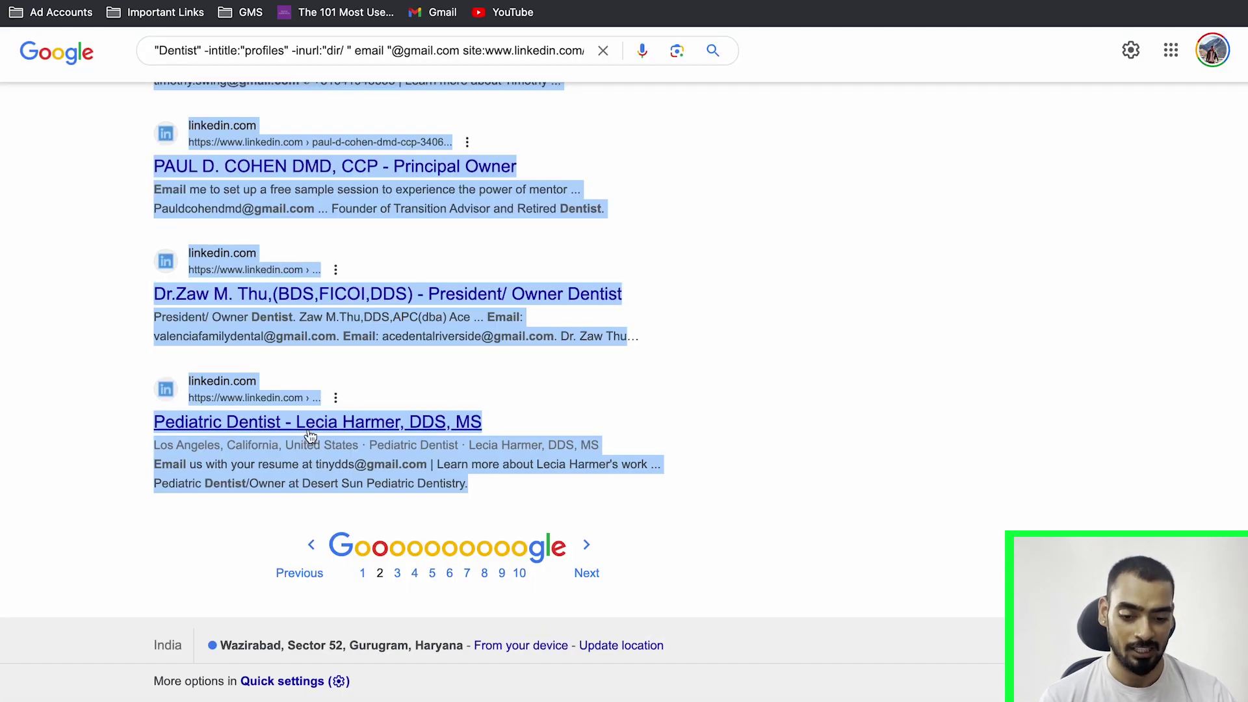
# Open page 3 of the Google results and select all of its results text.
pyautogui.click(393, 569)
pyautogui.moveTo(98, 191); pyautogui.dragTo(446, 483)
pyautogui.moveTo(473, 403); pyautogui.dragTo(588, 474)
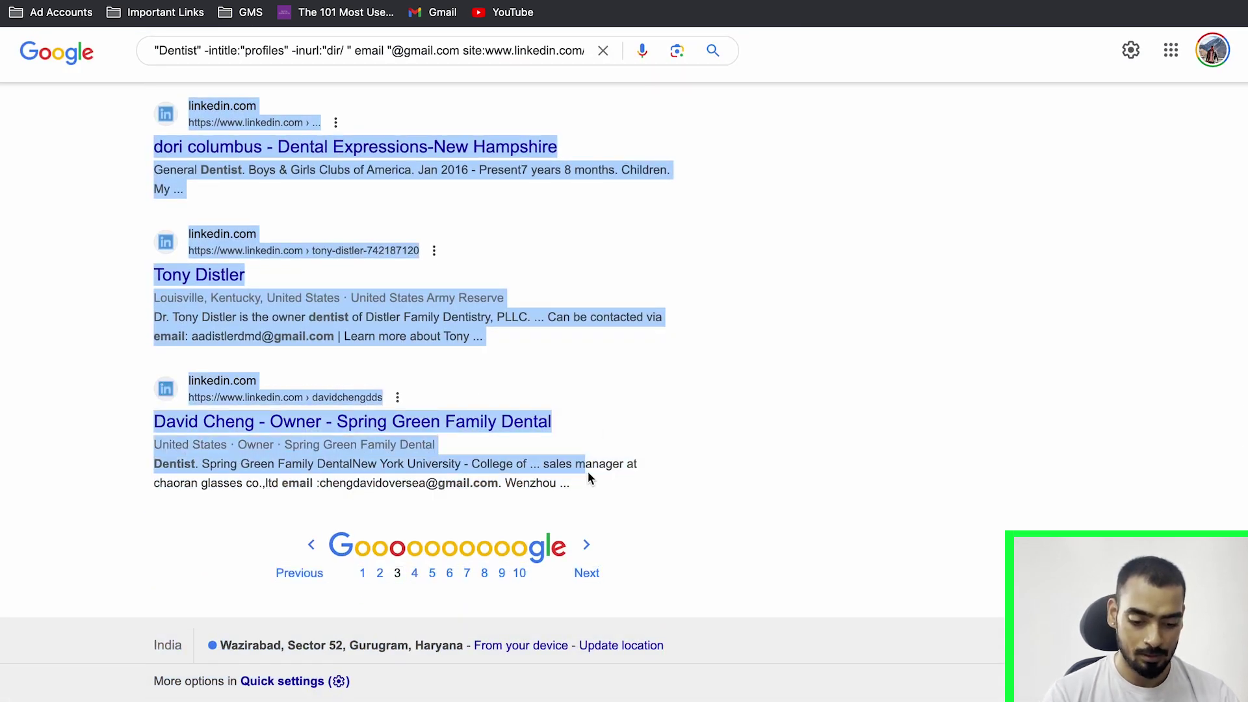
pyautogui.moveTo(652, 425); pyautogui.dragTo(652, 426)
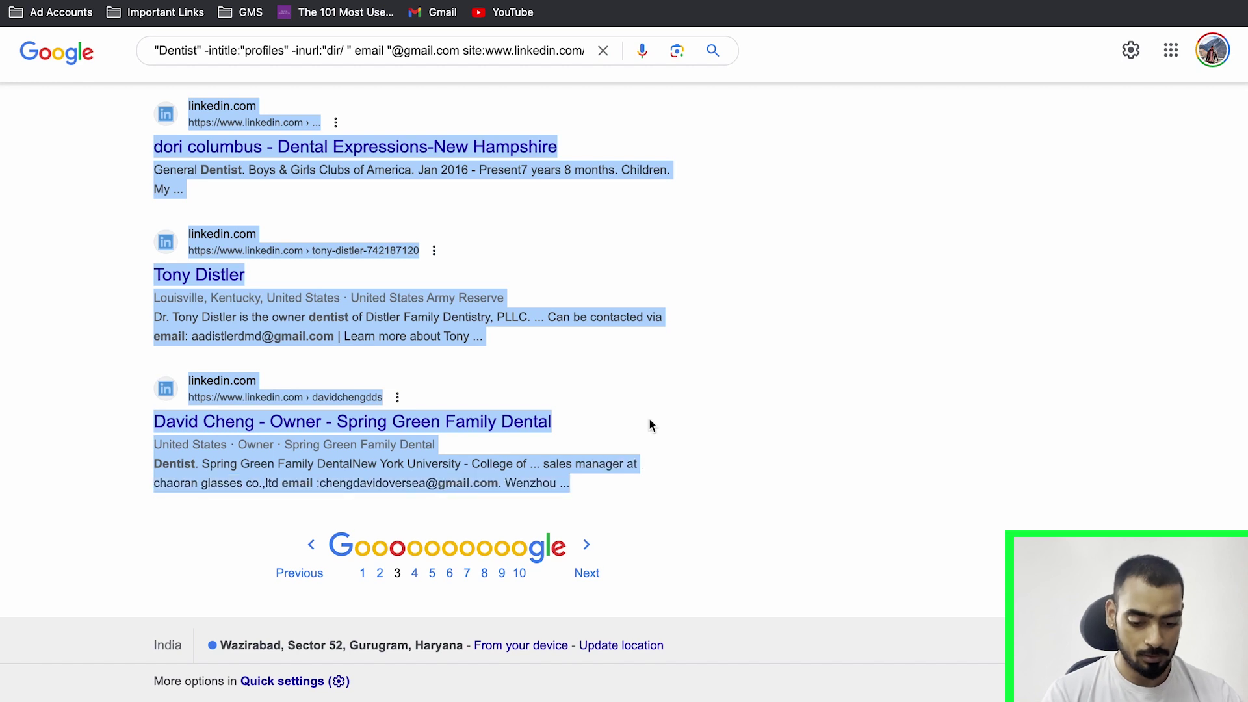
# Paste the page-3 text into the cleared extractor, extract and select the seven addresses.
pyautogui.hotkey('ctrl', 'Tab')
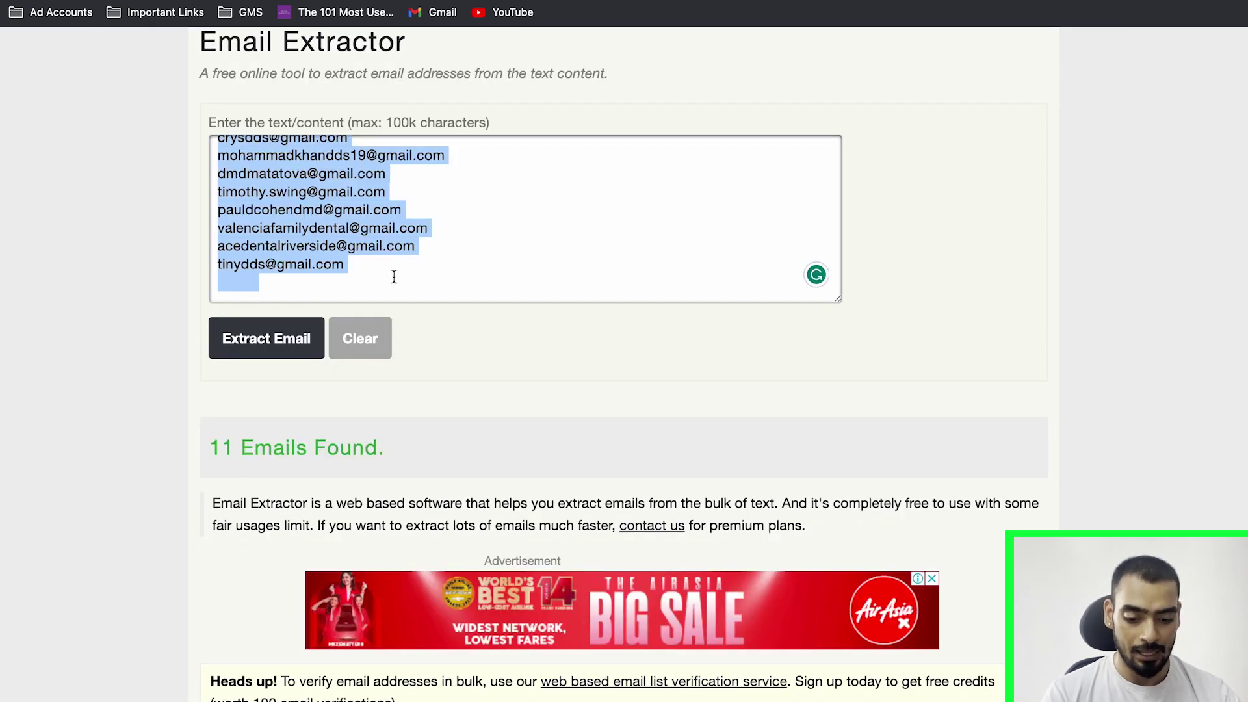
pyautogui.click(356, 335)
pyautogui.click(292, 254)
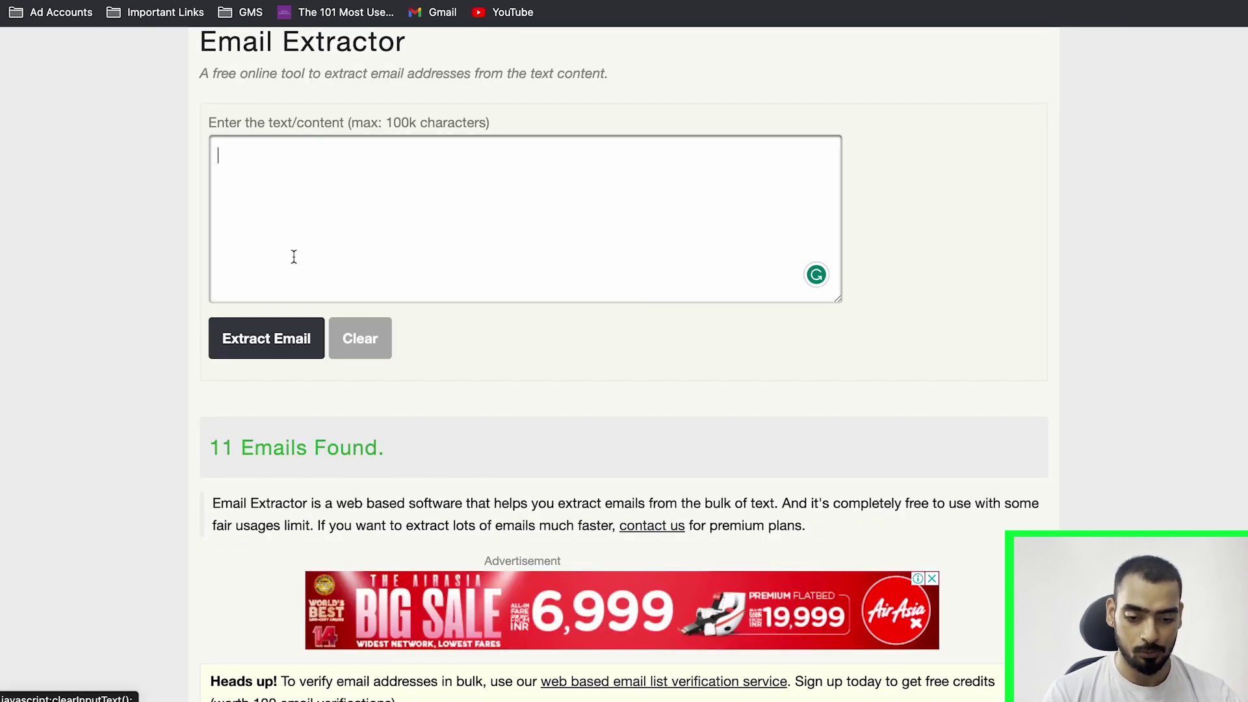
pyautogui.hotkey('ctrl', 'v')
pyautogui.click(262, 338)
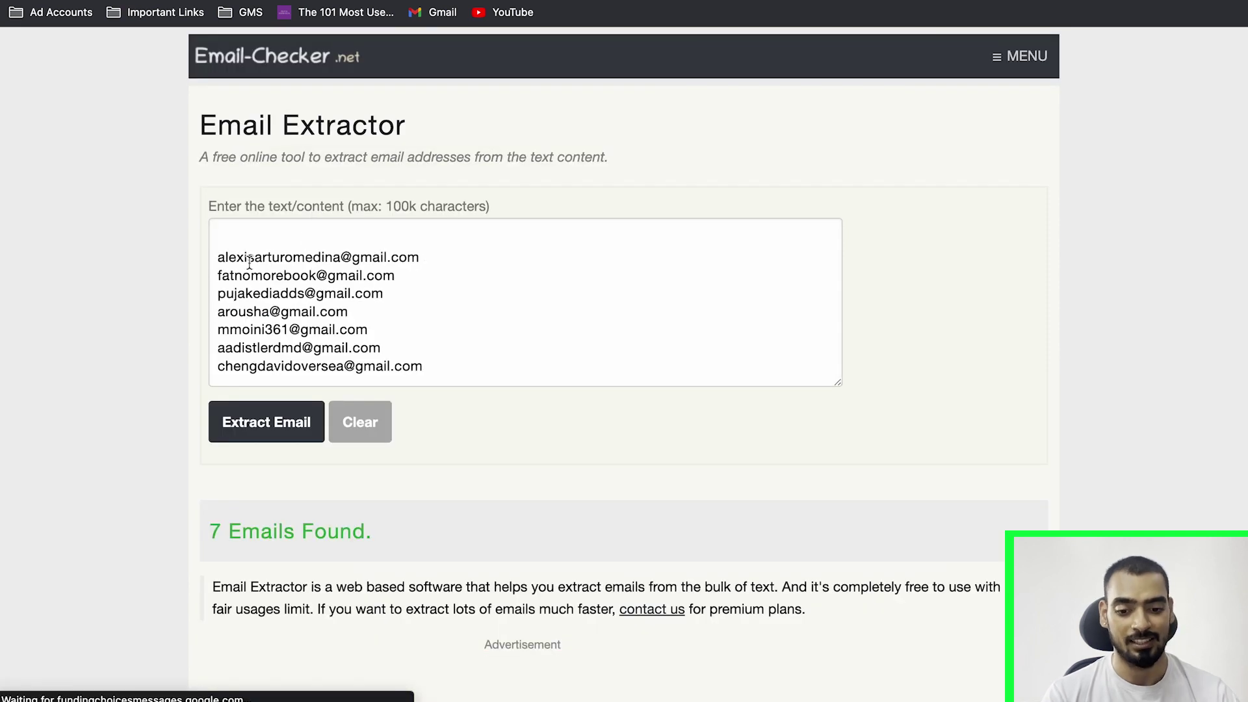
pyautogui.moveTo(217, 258); pyautogui.dragTo(440, 371)
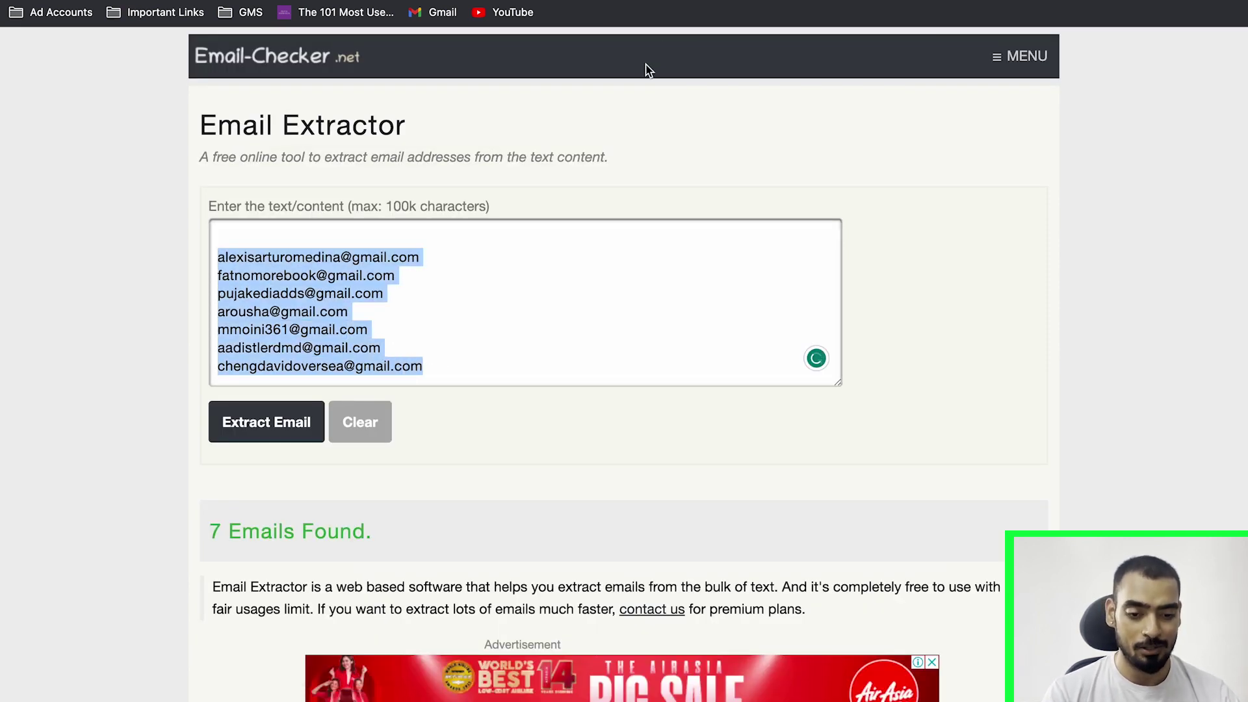
pyautogui.hotkey('ctrl', 'Tab')
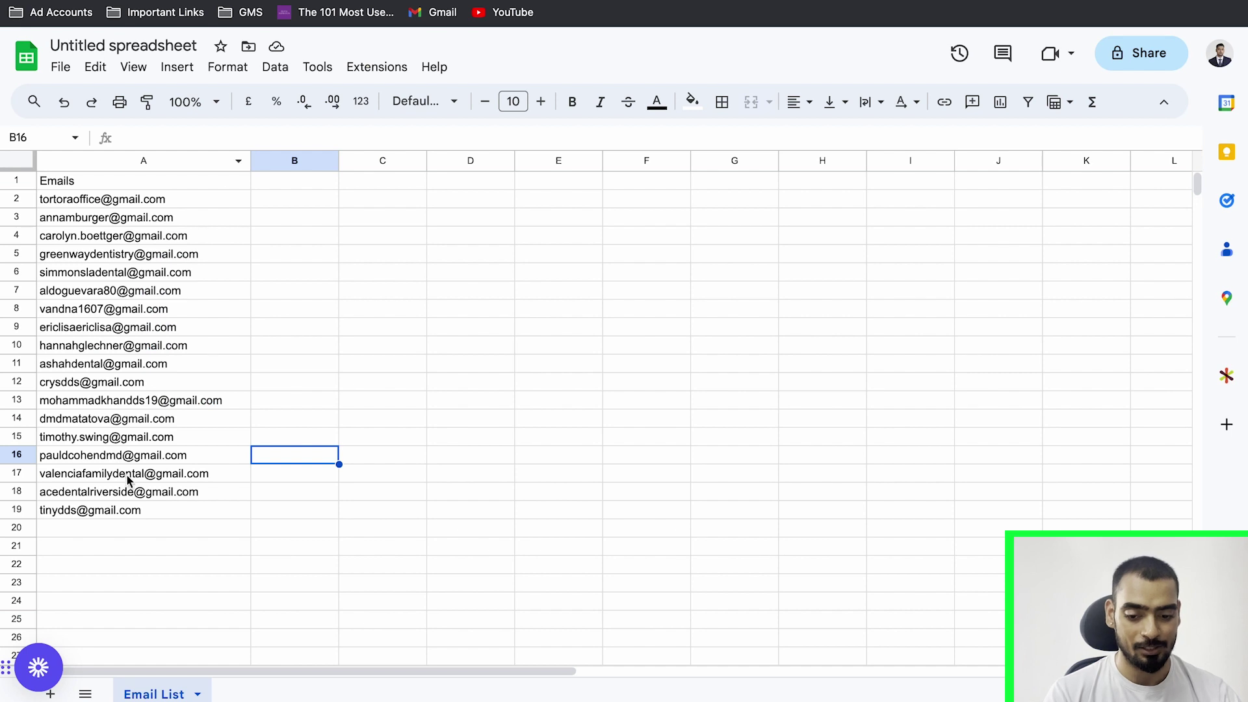
# Paste the seven page-3 addresses into A20:A26, then return to the Emails header in A1.
pyautogui.click(123, 518)
pyautogui.moveTo(118, 528); pyautogui.dragTo(117, 660)
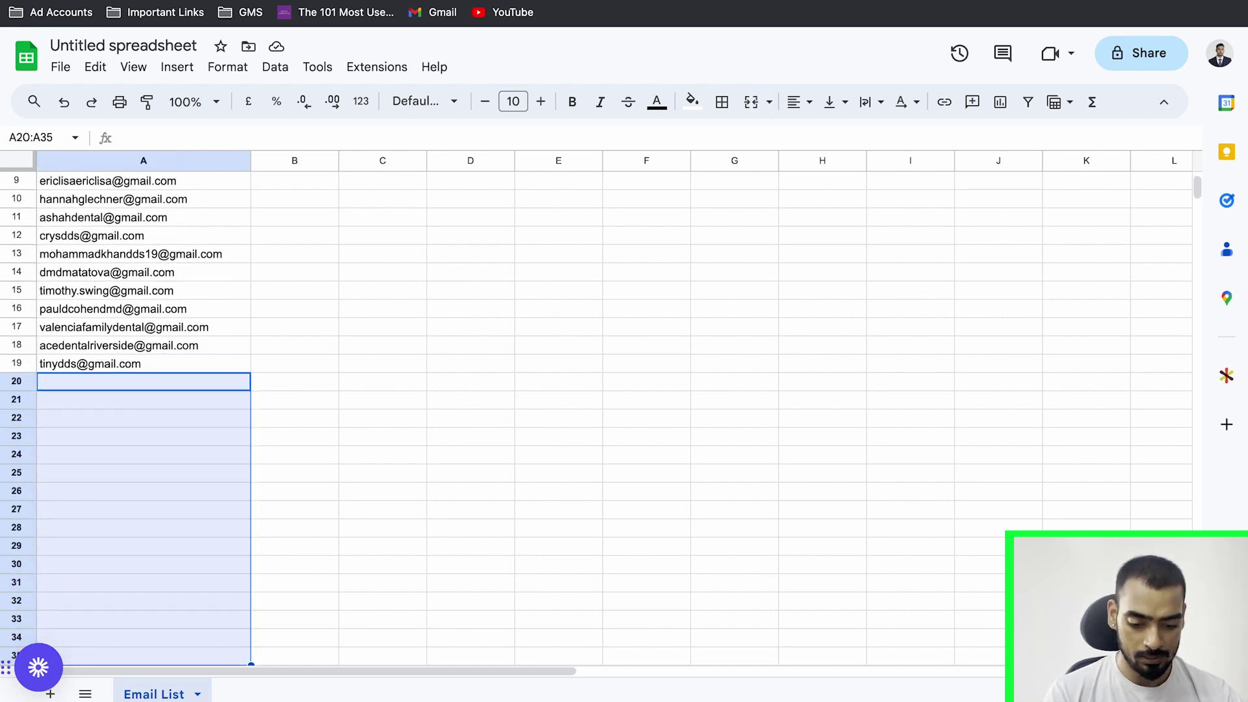
pyautogui.hotkey('ctrl', 'v')
pyautogui.click(73, 497)
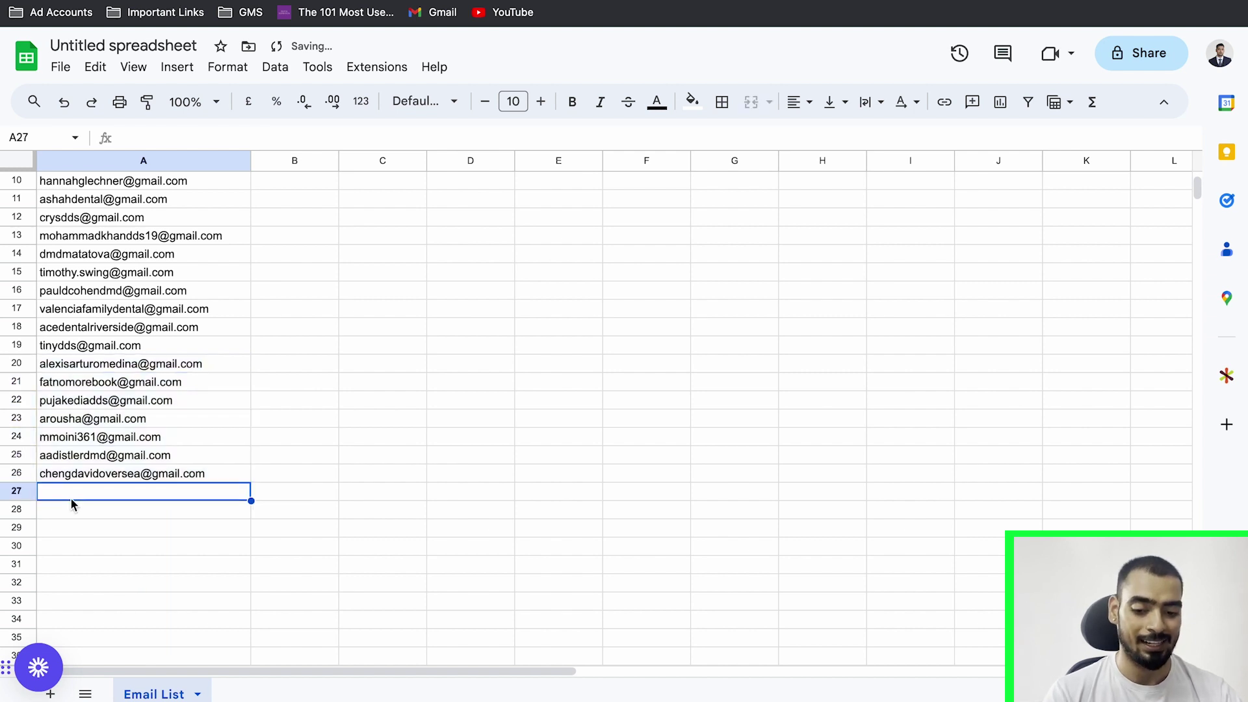
pyautogui.scroll(3, 72, 505)
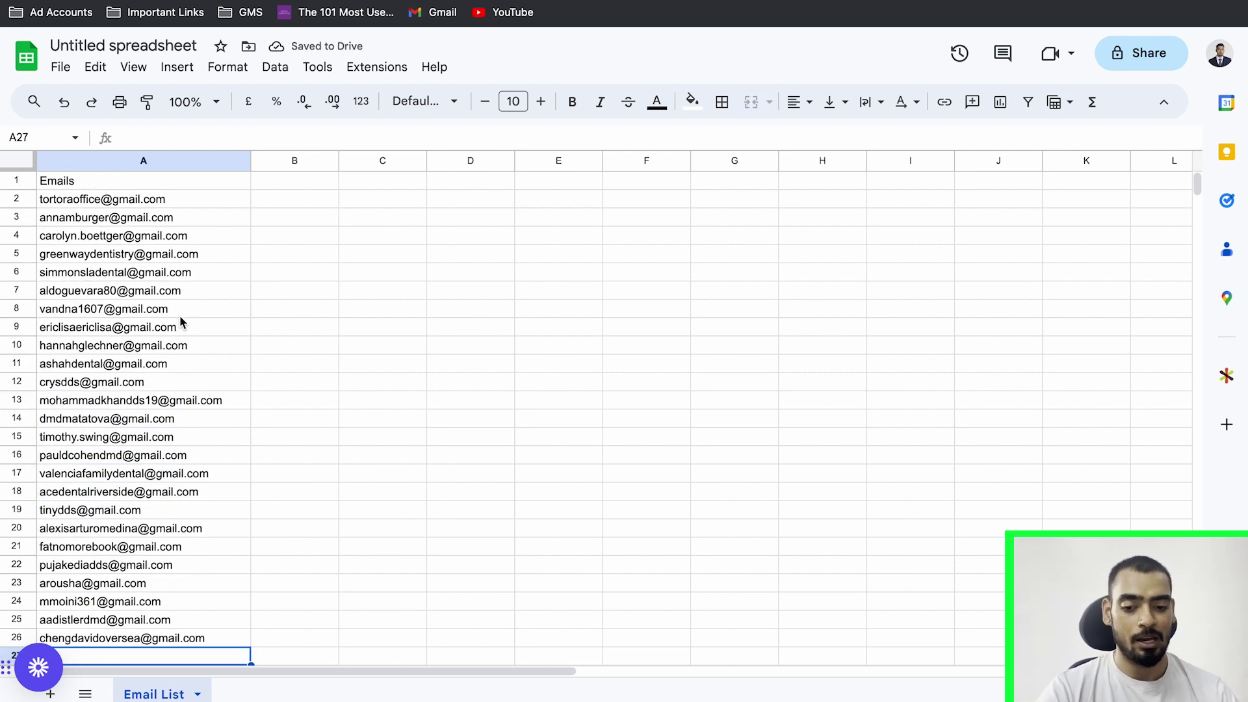
pyautogui.click(116, 182)
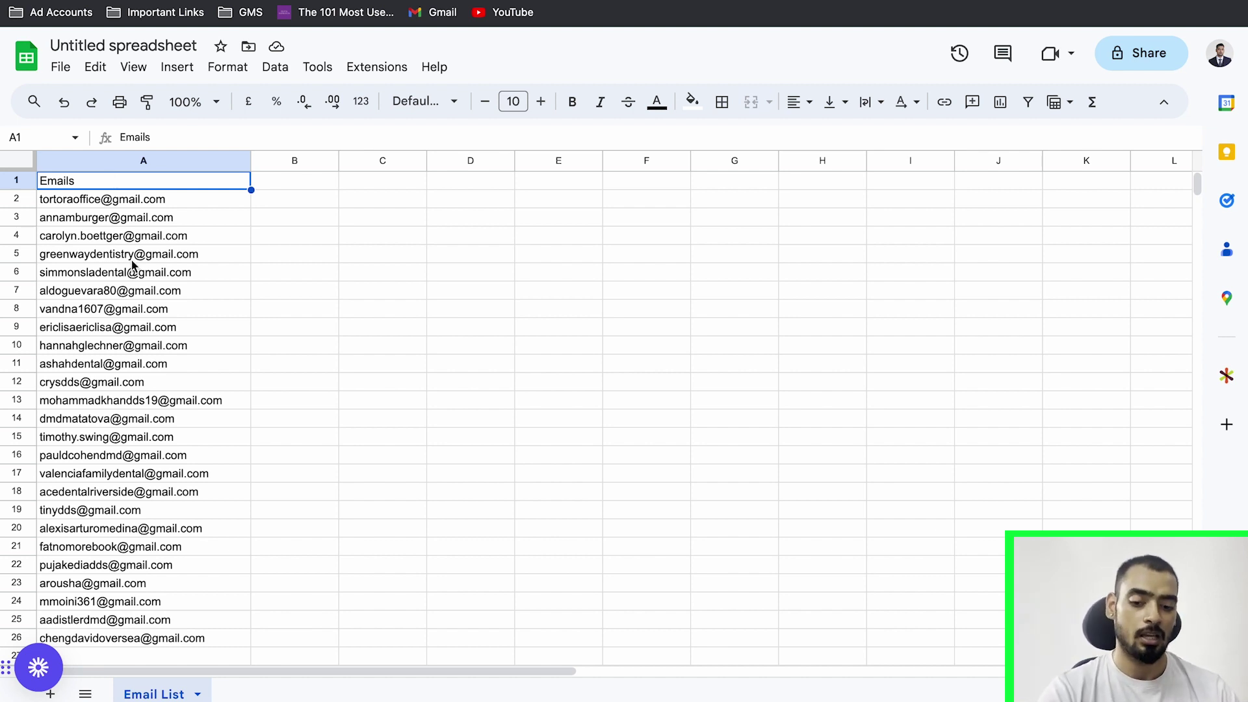
pyautogui.scroll(-2, 134, 267)
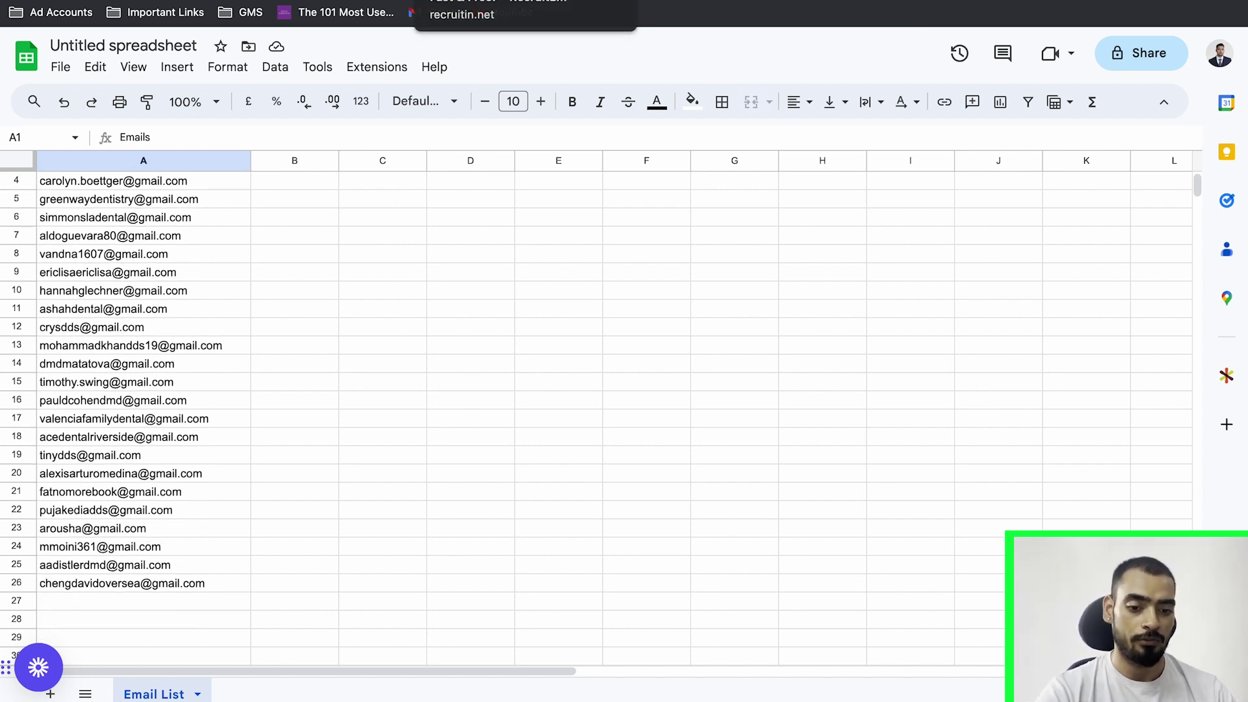
# Close Recruit'em's Your Search Query dialog to reveal the LinkedIn dentist search form.
pyautogui.click(455, 13)
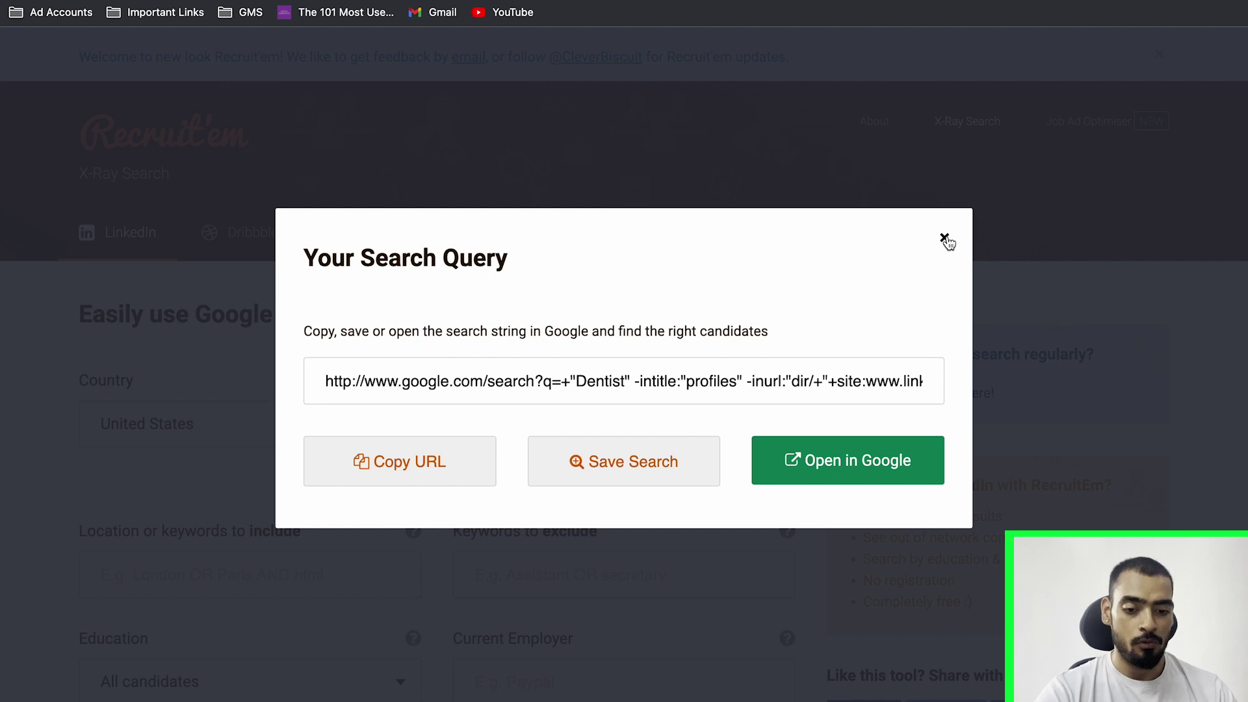
pyautogui.click(946, 240)
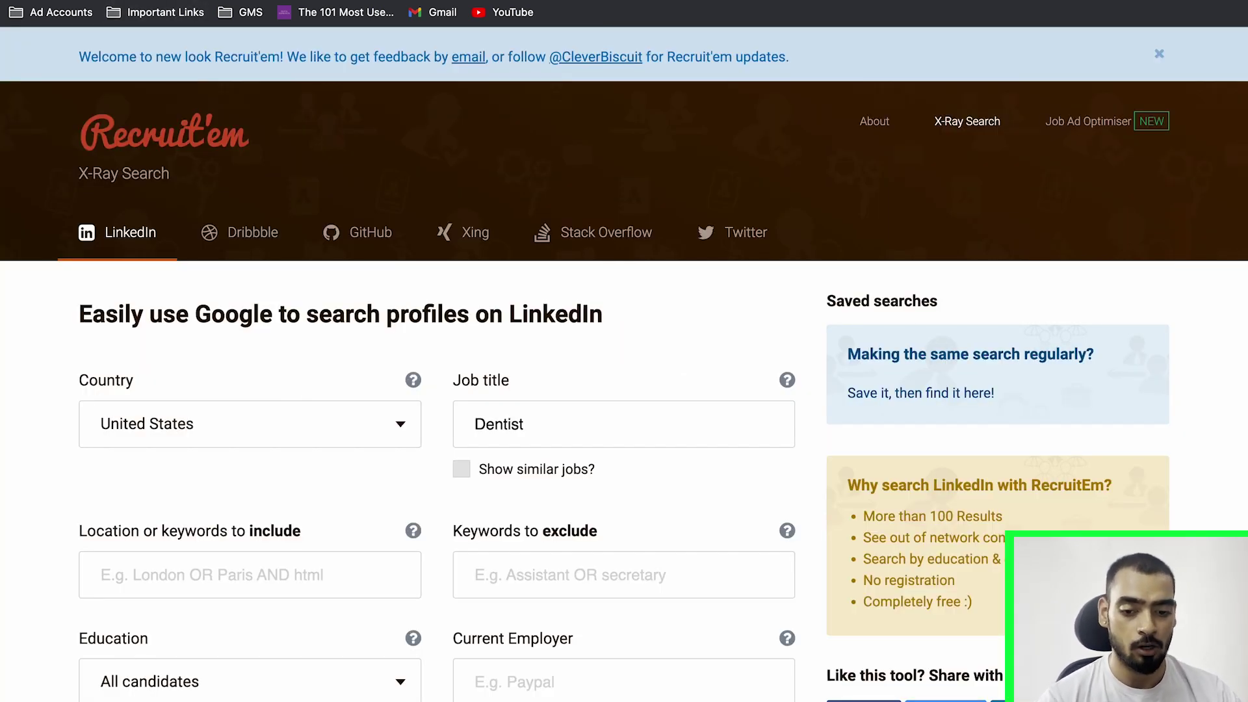
pyautogui.scroll(-1, 287, 176)
pyautogui.scroll(1, 354, 91)
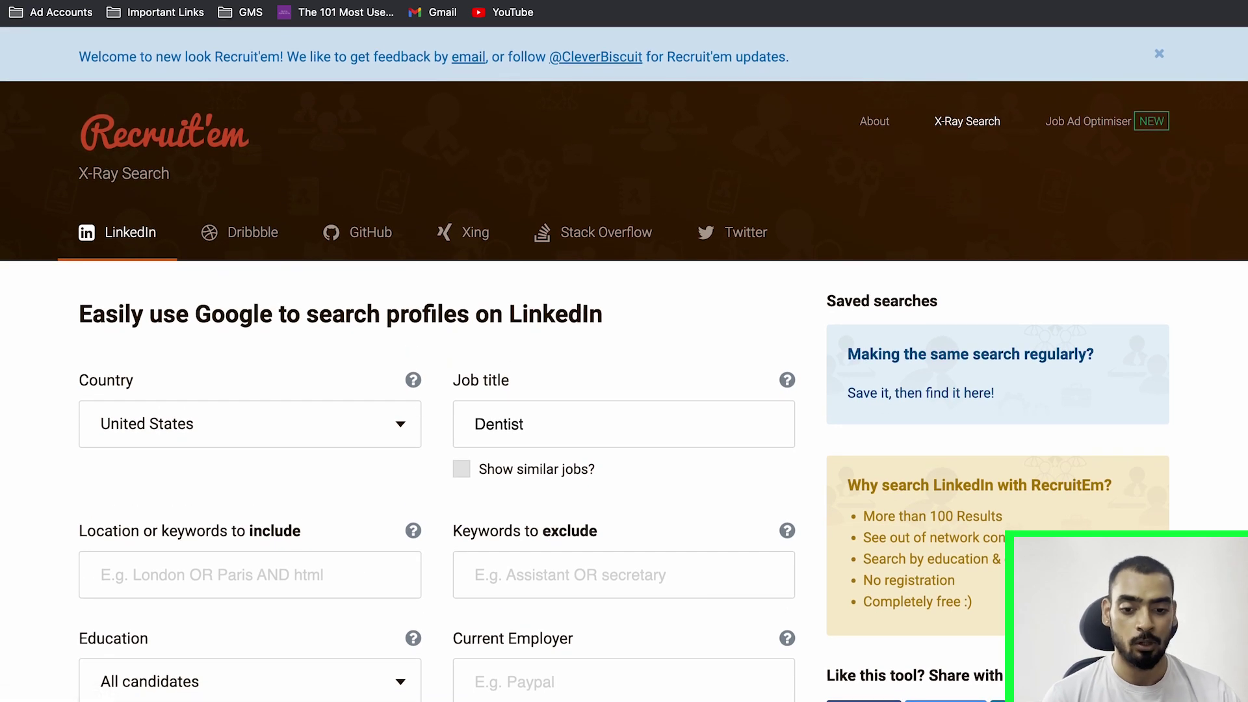
# Review the Google results and the email extractor tabs once more.
pyautogui.hotkey('ctrl', 'Tab')
pyautogui.scroll(15, 462, 177)
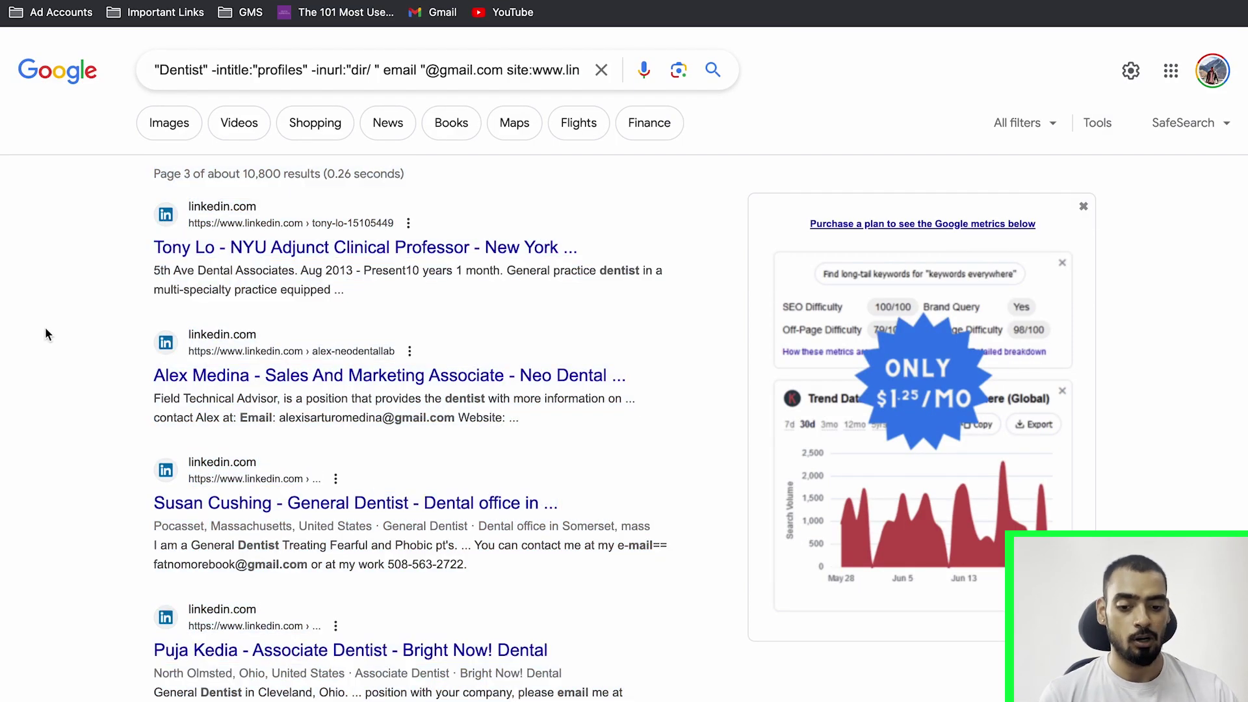
pyautogui.hotkey('ctrl', 'Tab')
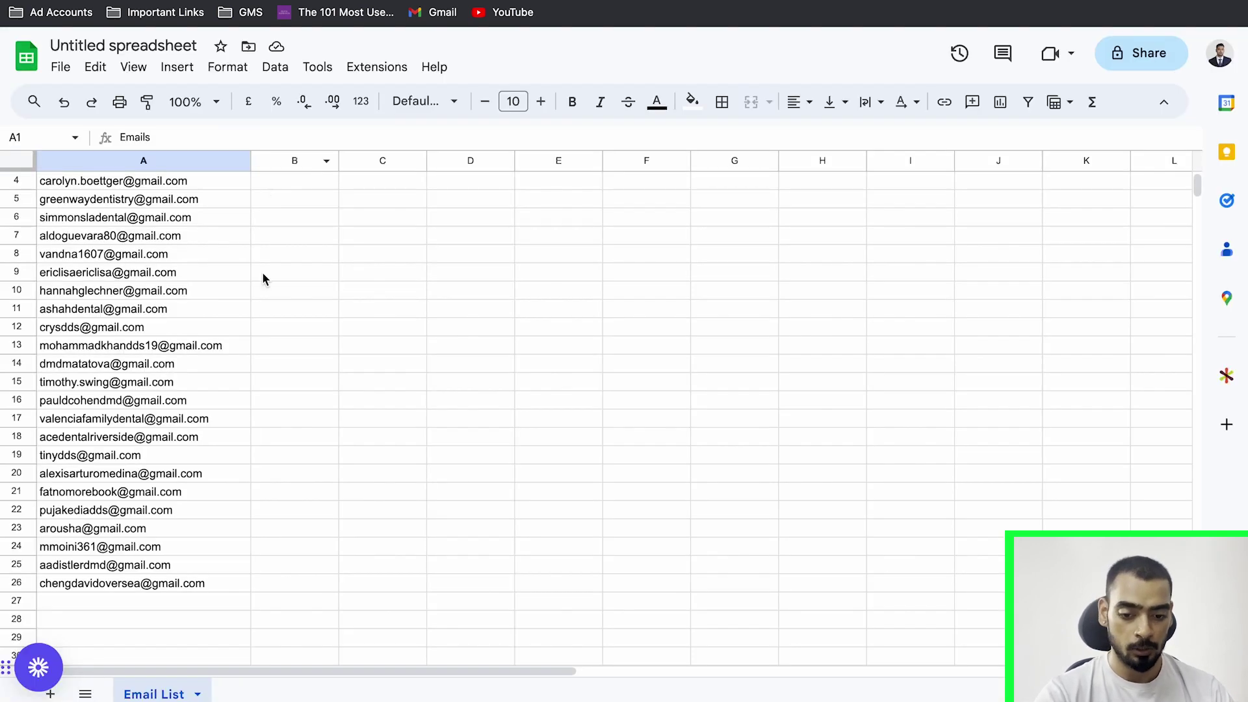
pyautogui.scroll(-1, 263, 272)
pyautogui.scroll(3, 200, 455)
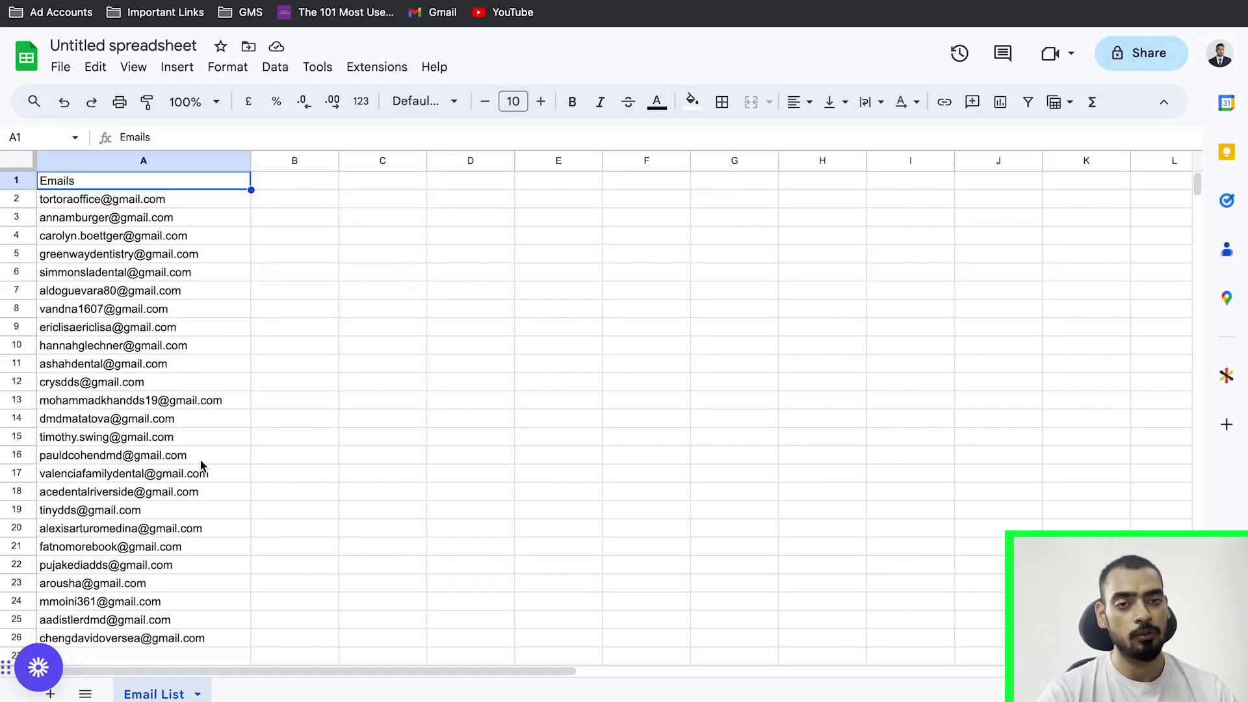
pyautogui.moveTo(201, 458)
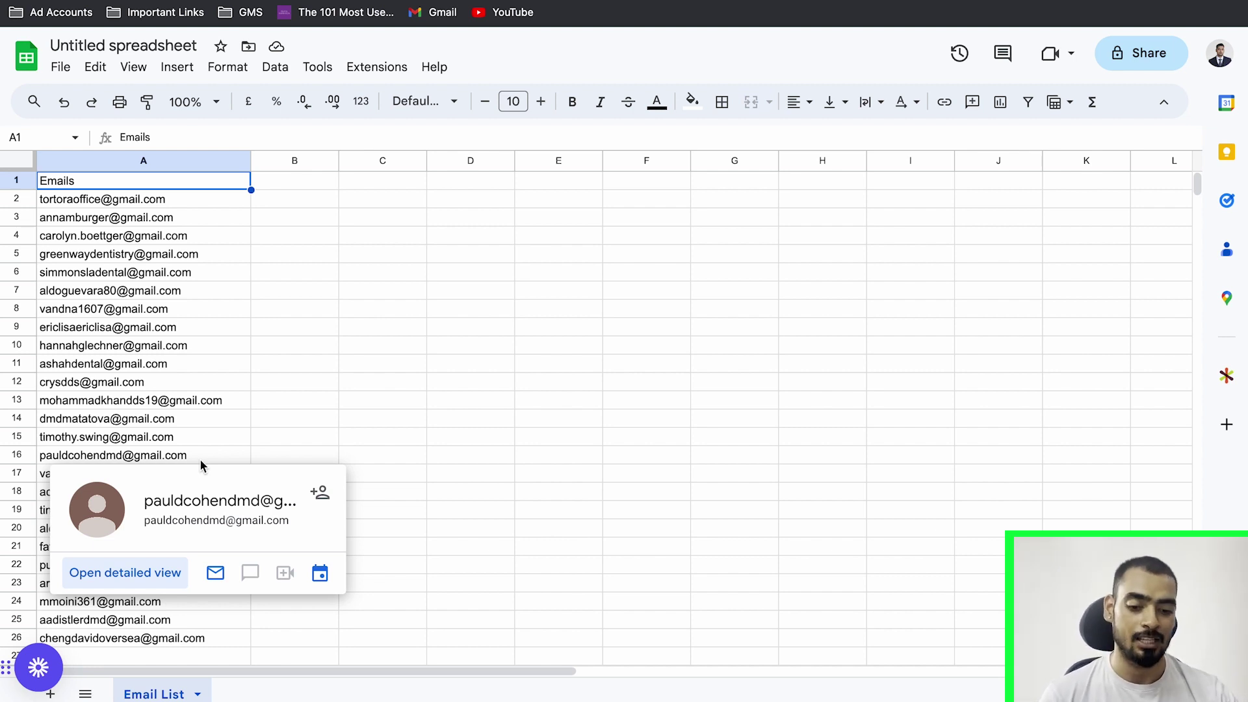
pyautogui.click(194, 342)
pyautogui.scroll(-4, 189, 494)
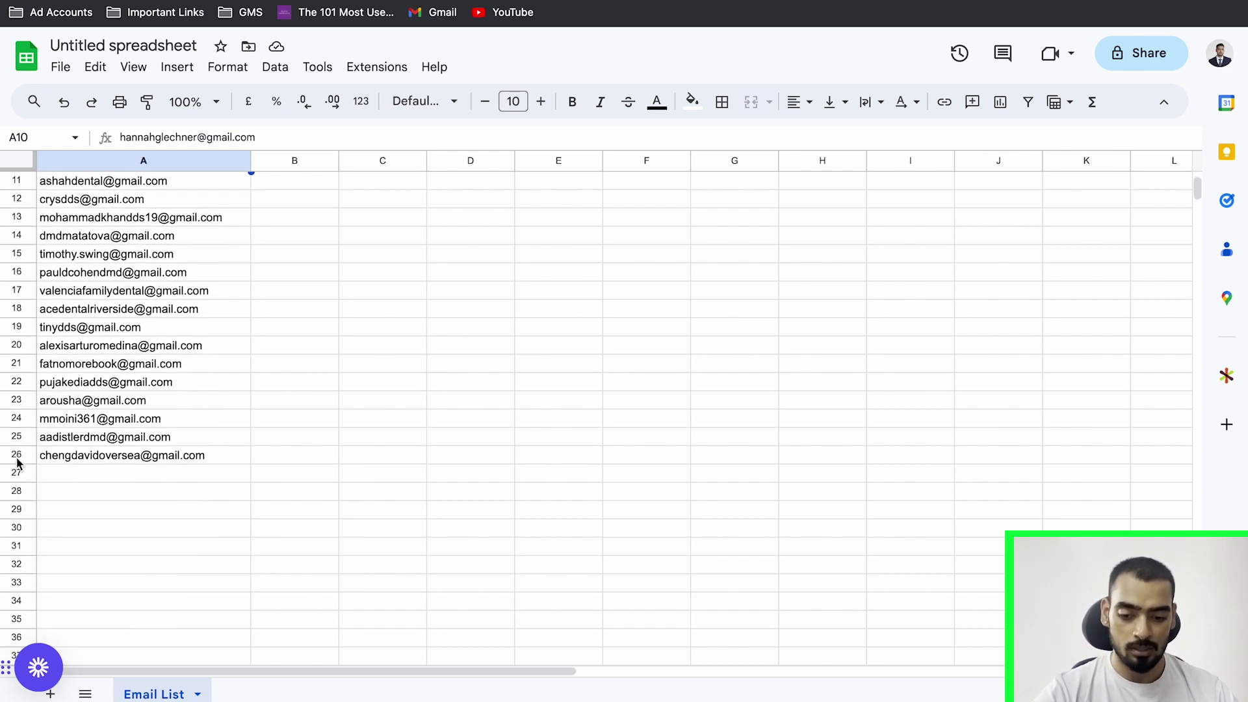
pyautogui.click(15, 456)
pyautogui.scroll(4, 111, 495)
pyautogui.scroll(-10, 105, 351)
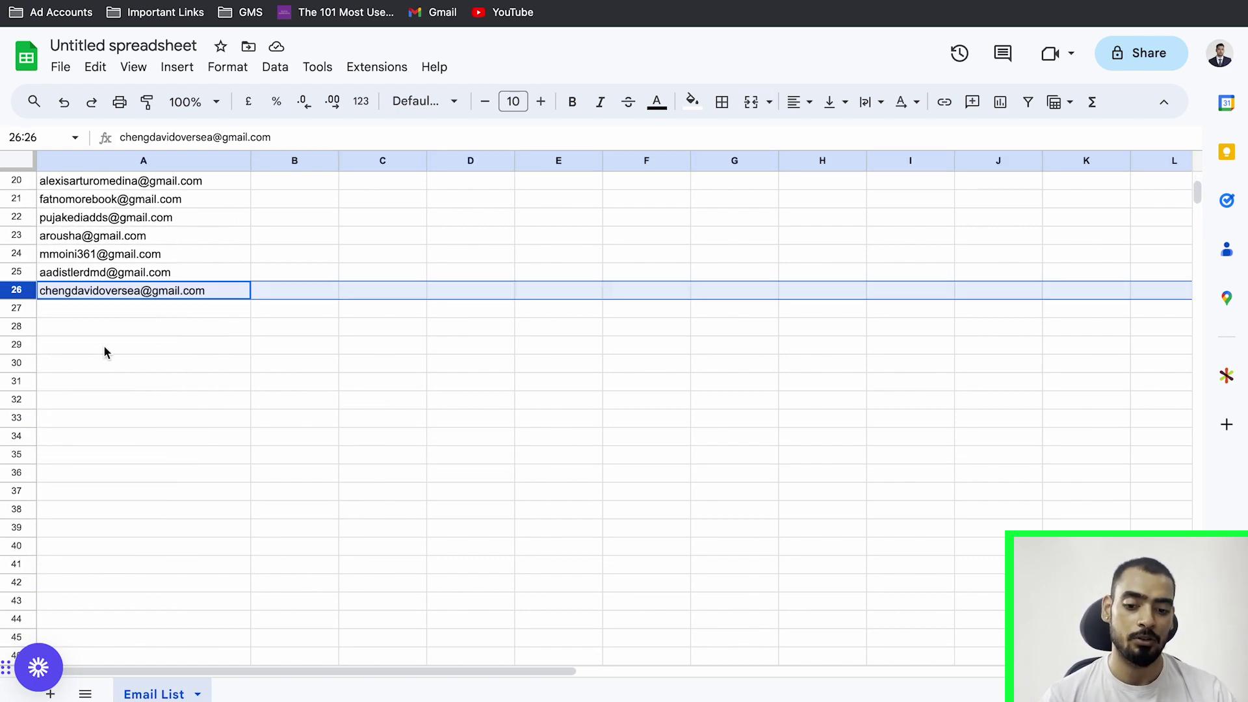